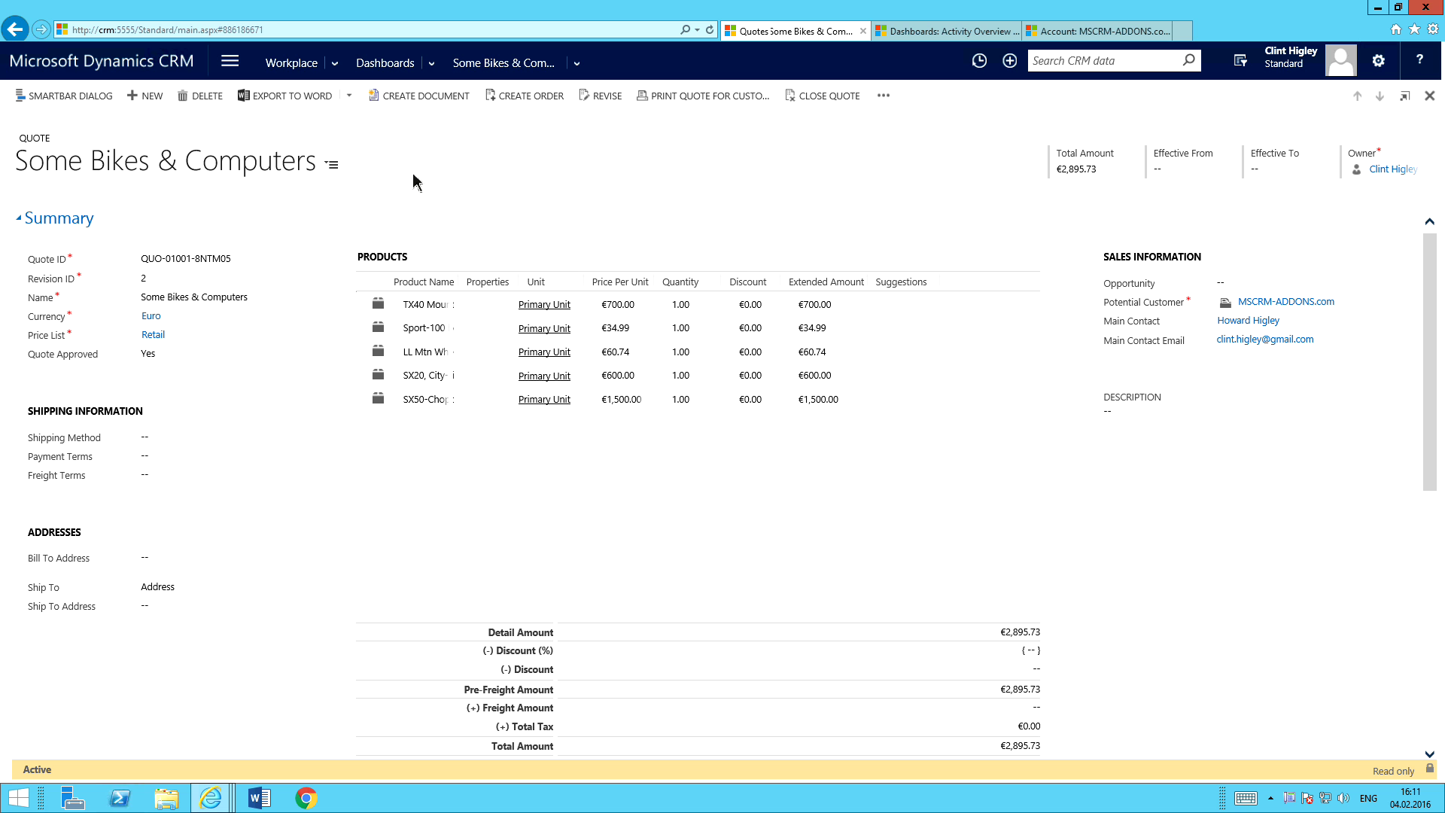
# - Start creating a document from the quote, deciding every step, with the template Quote English Nice.docx
pyautogui.click(424, 99)
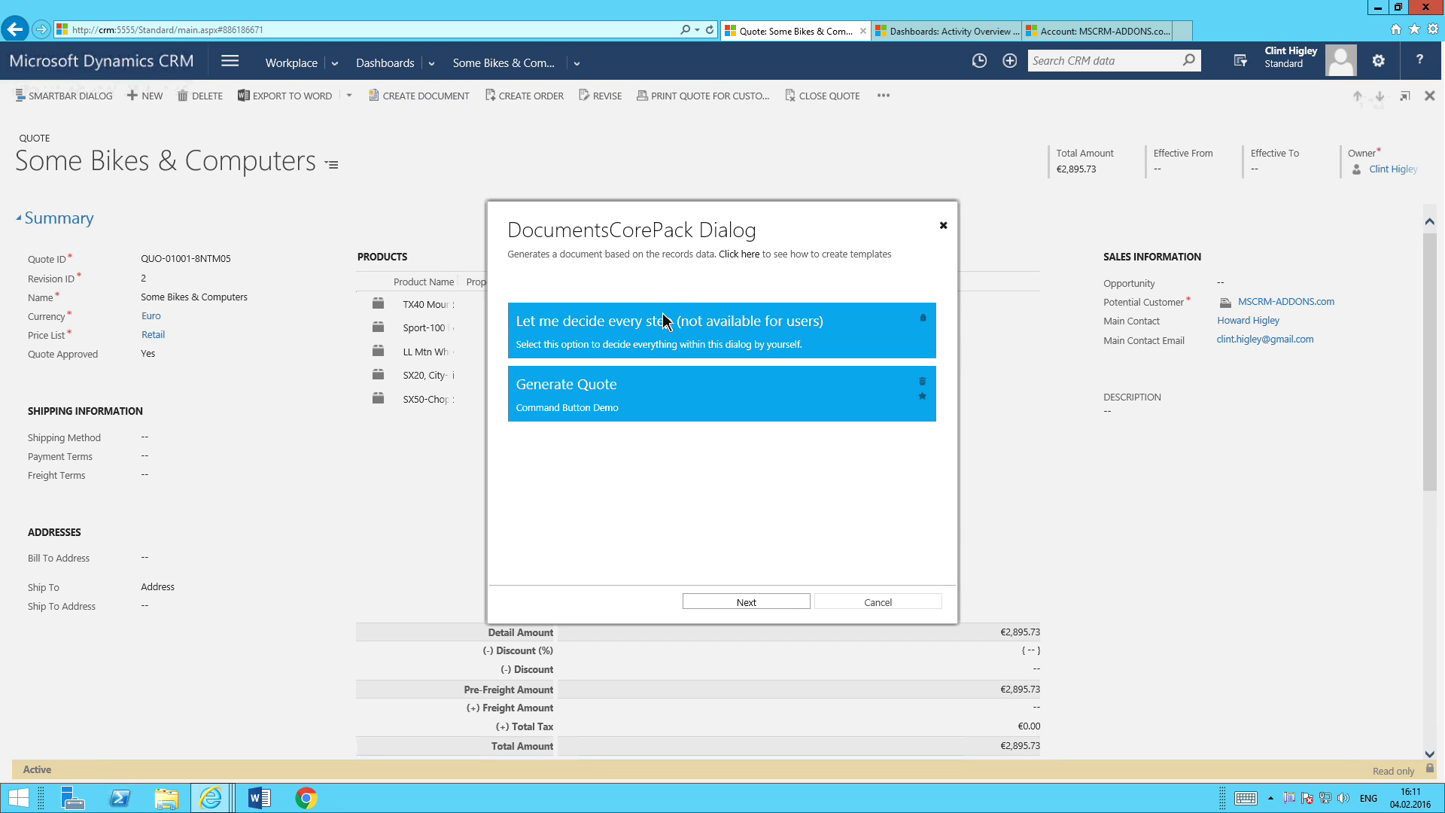
pyautogui.click(677, 331)
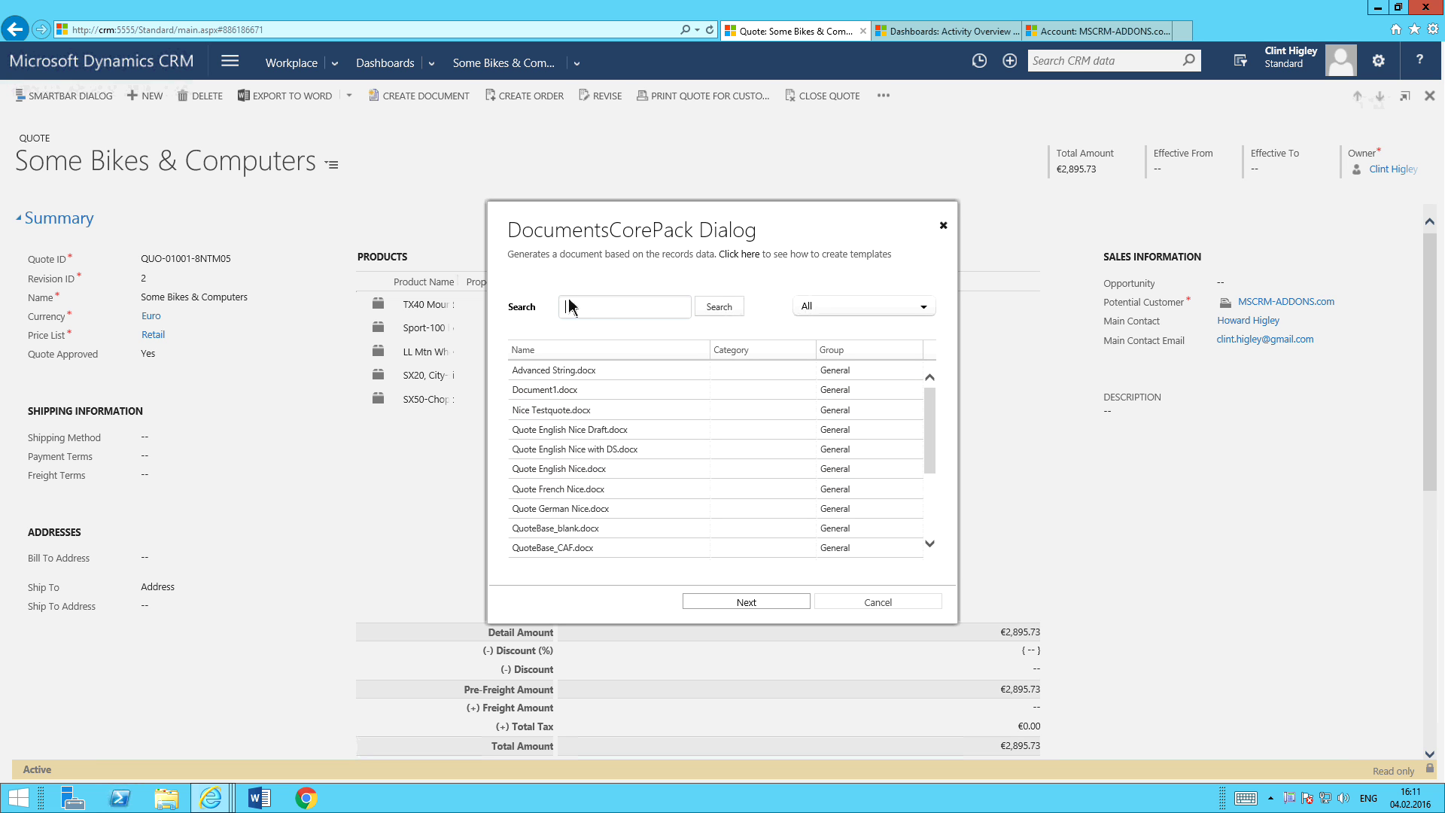
pyautogui.click(597, 469)
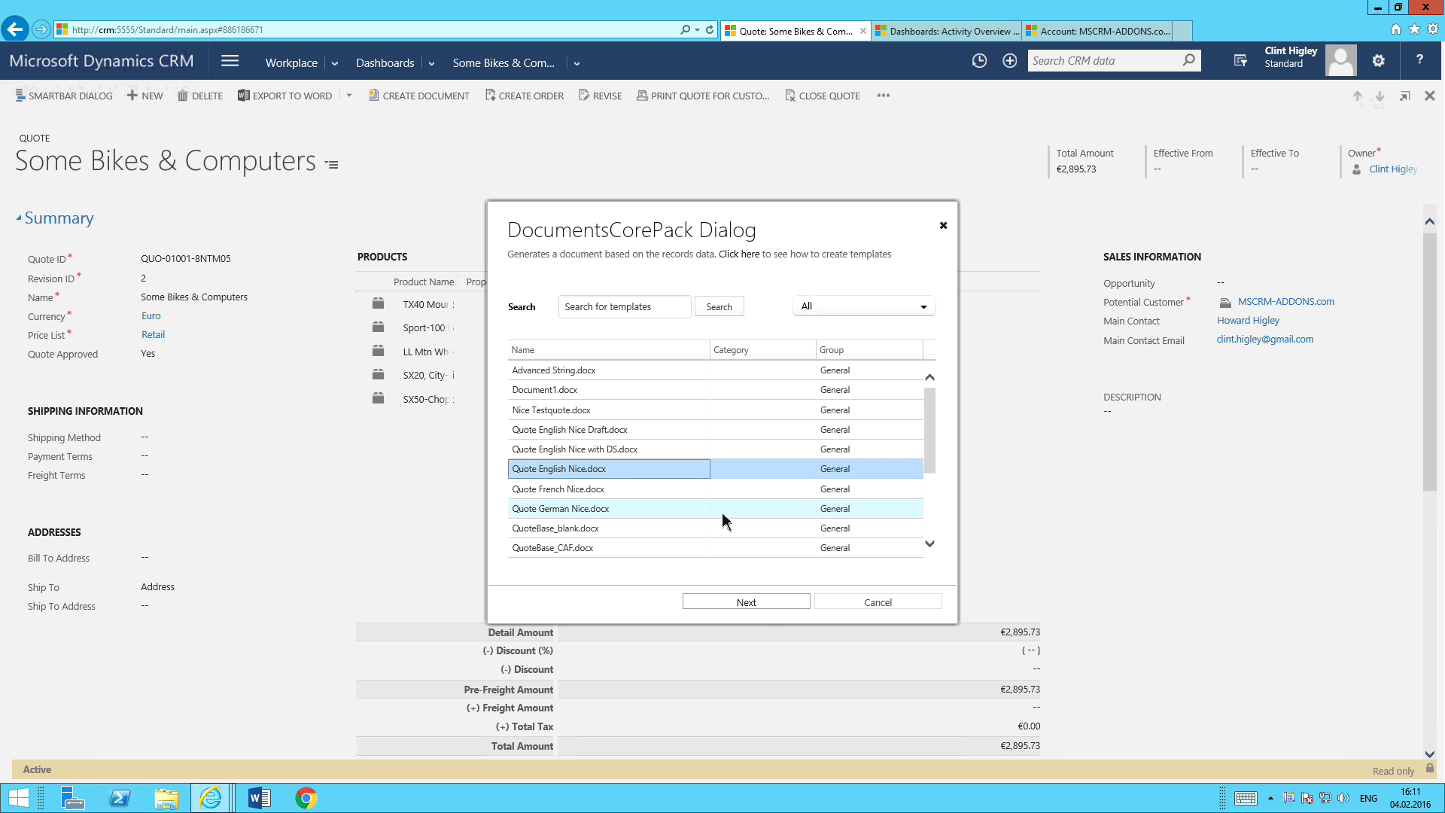
pyautogui.click(761, 602)
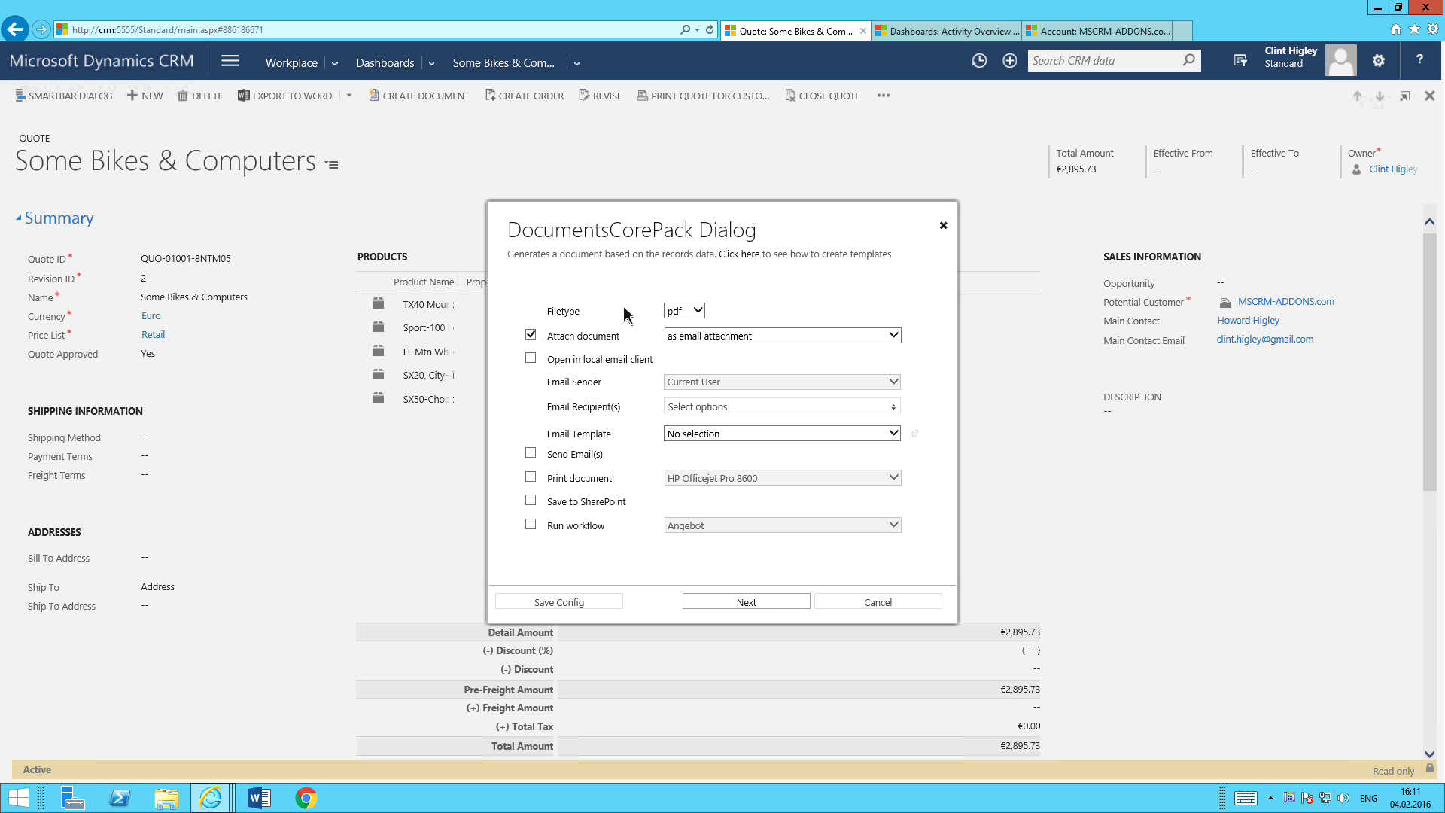
# - Set the document's file type to pdf and review the attachment options for the email attachment
pyautogui.click(699, 312)
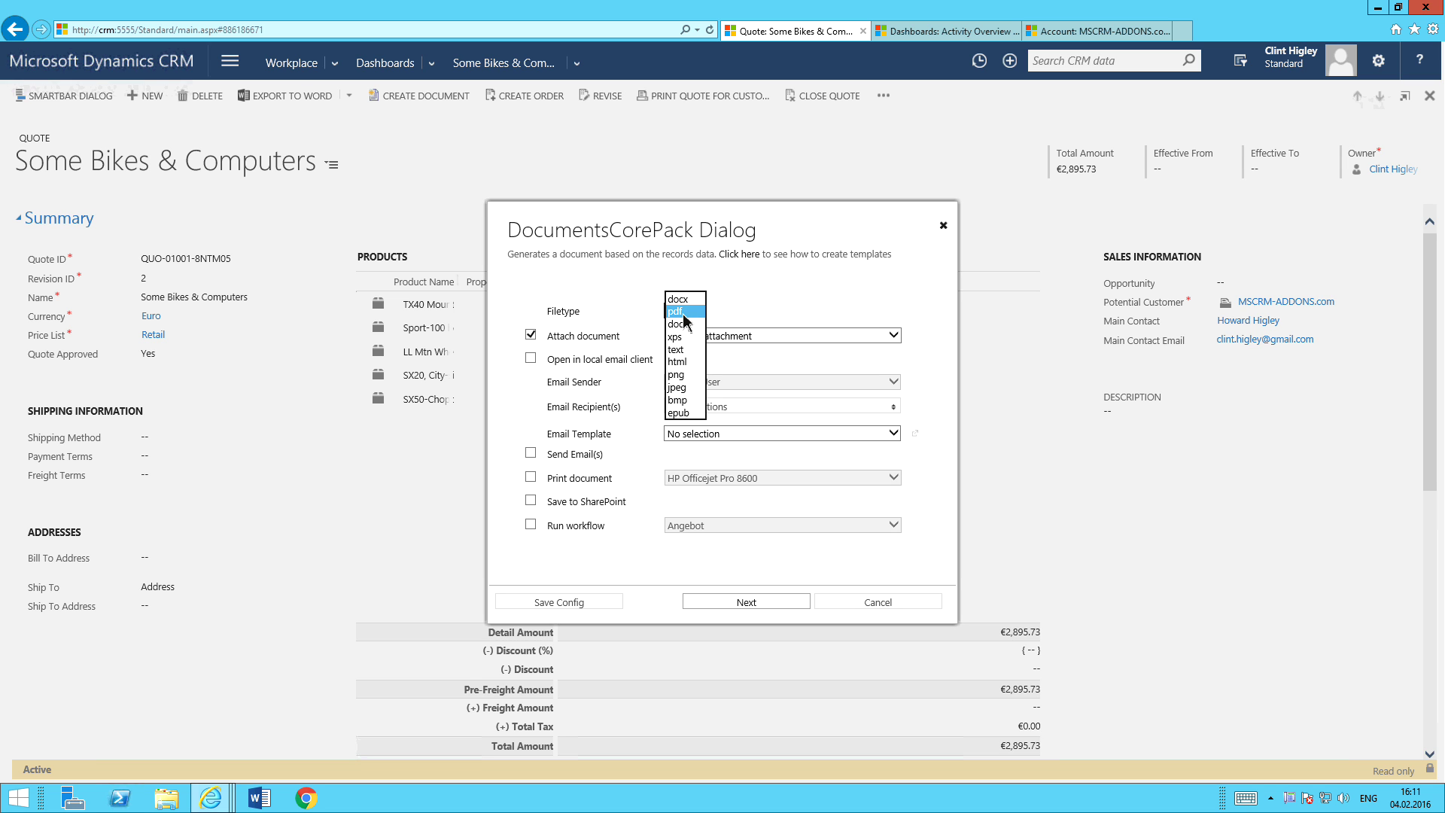
pyautogui.click(684, 315)
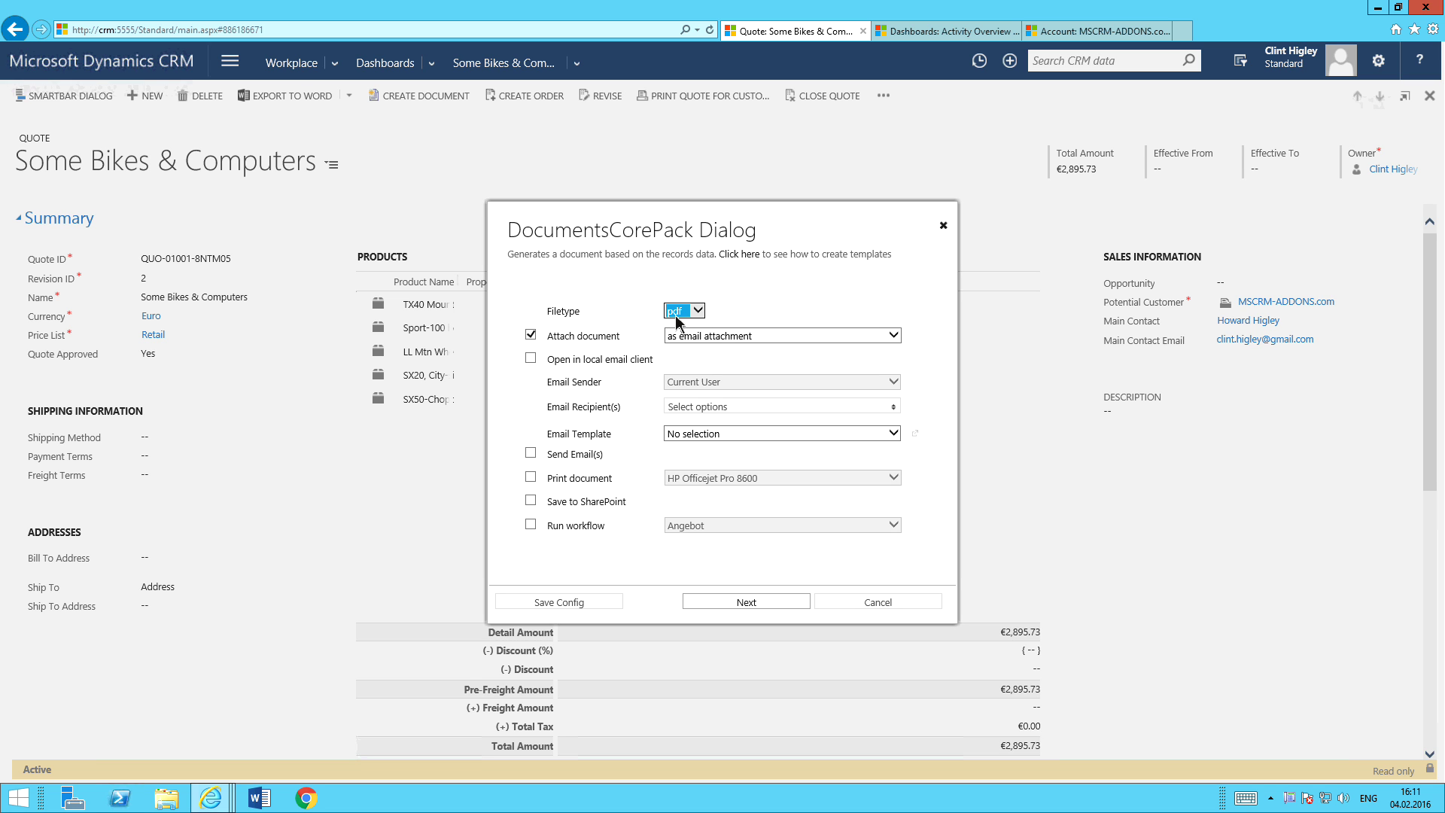
pyautogui.click(746, 339)
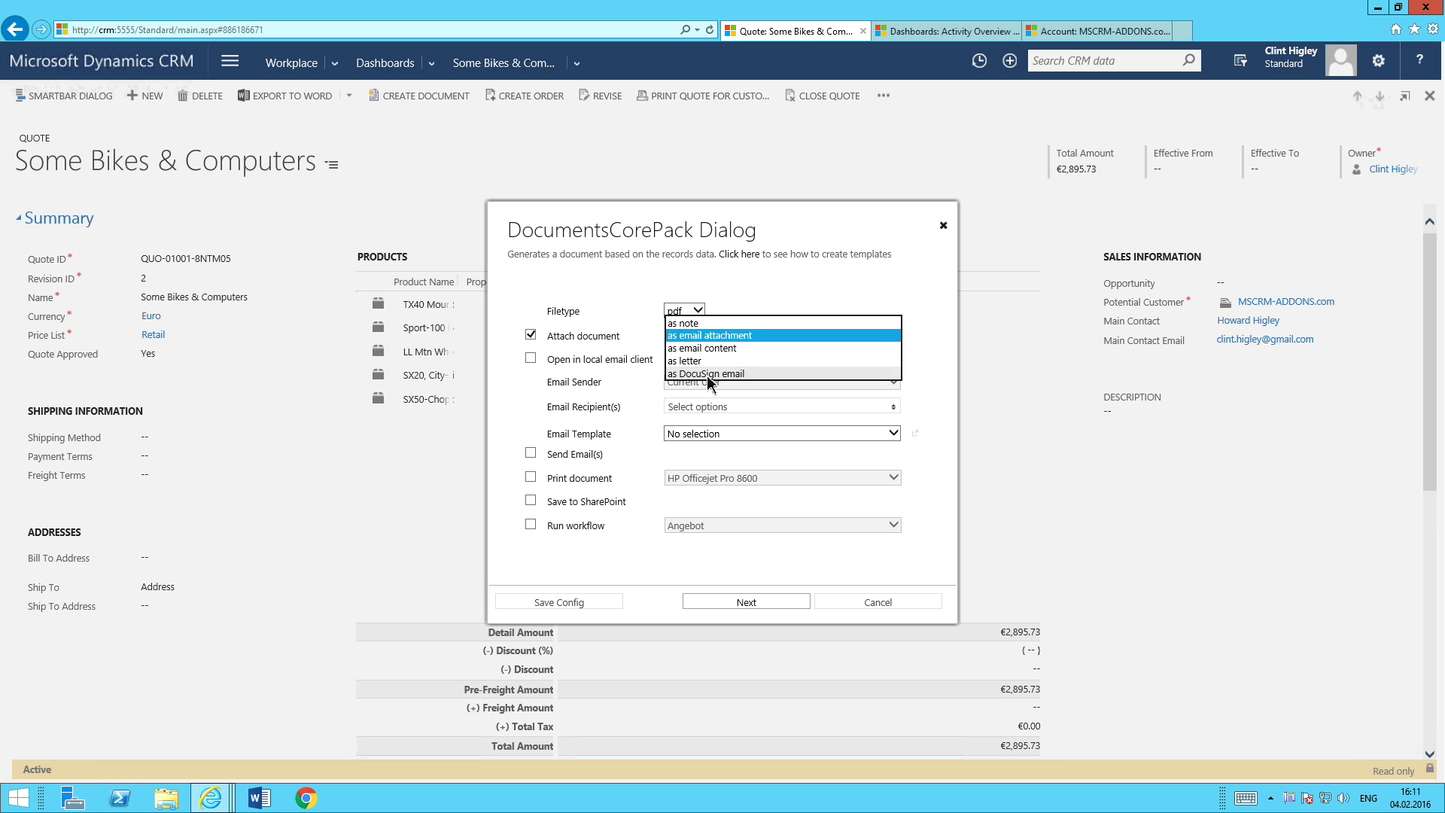
pyautogui.click(792, 299)
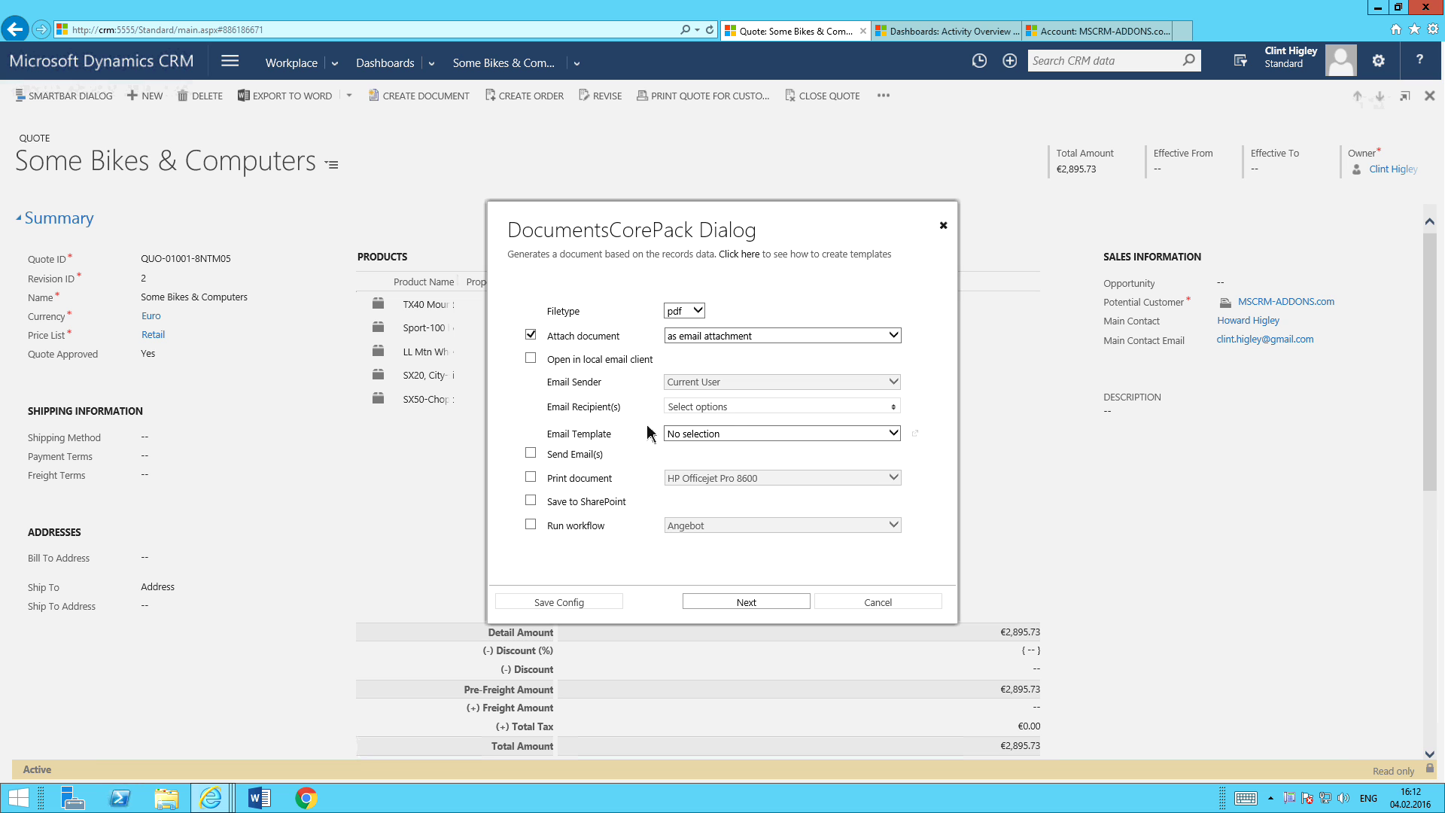
# - Select the quote's main contact as email recipient and apply the Quote email Template
pyautogui.click(727, 408)
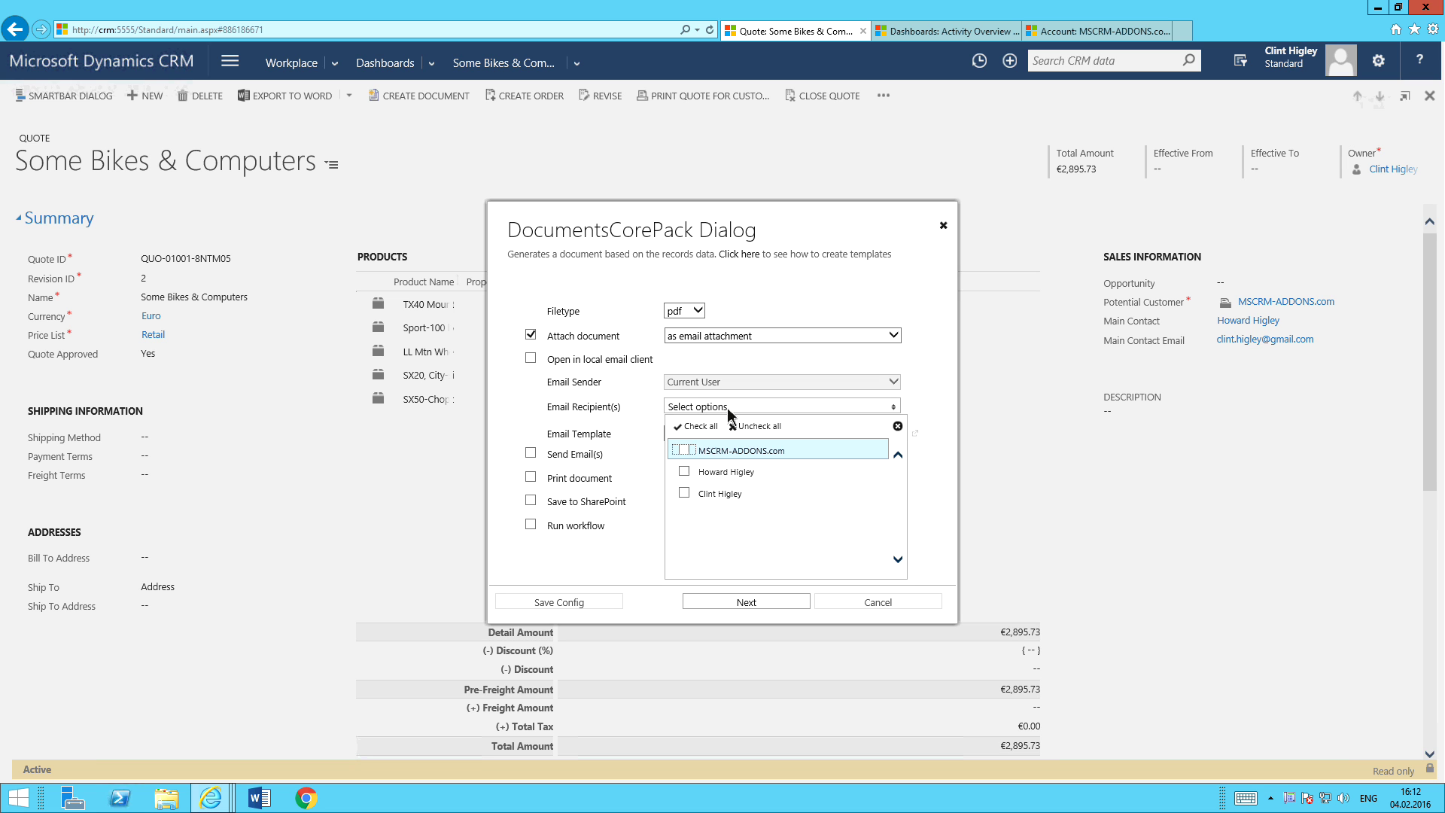
pyautogui.click(687, 472)
pyautogui.click(630, 407)
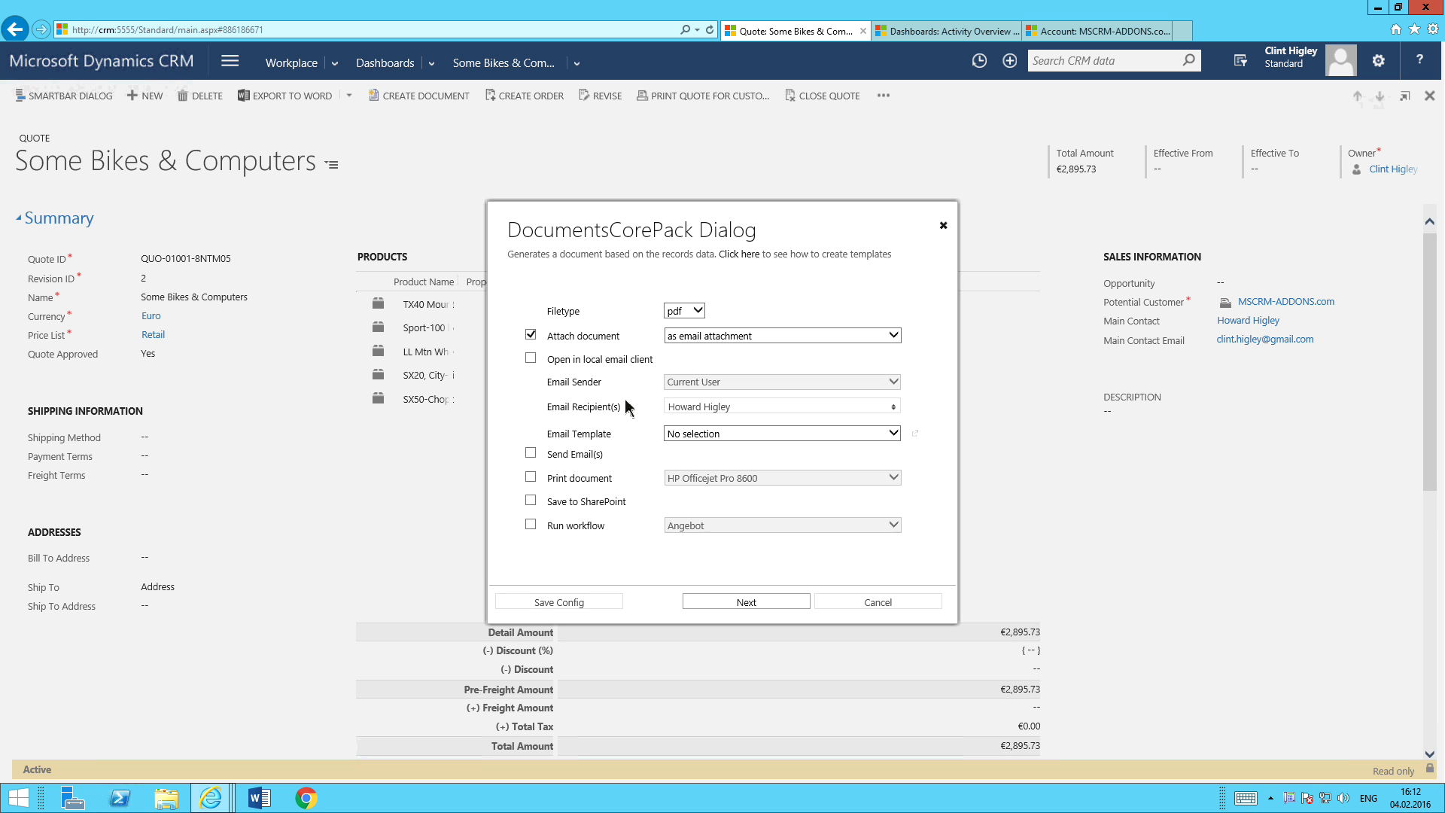
pyautogui.click(701, 437)
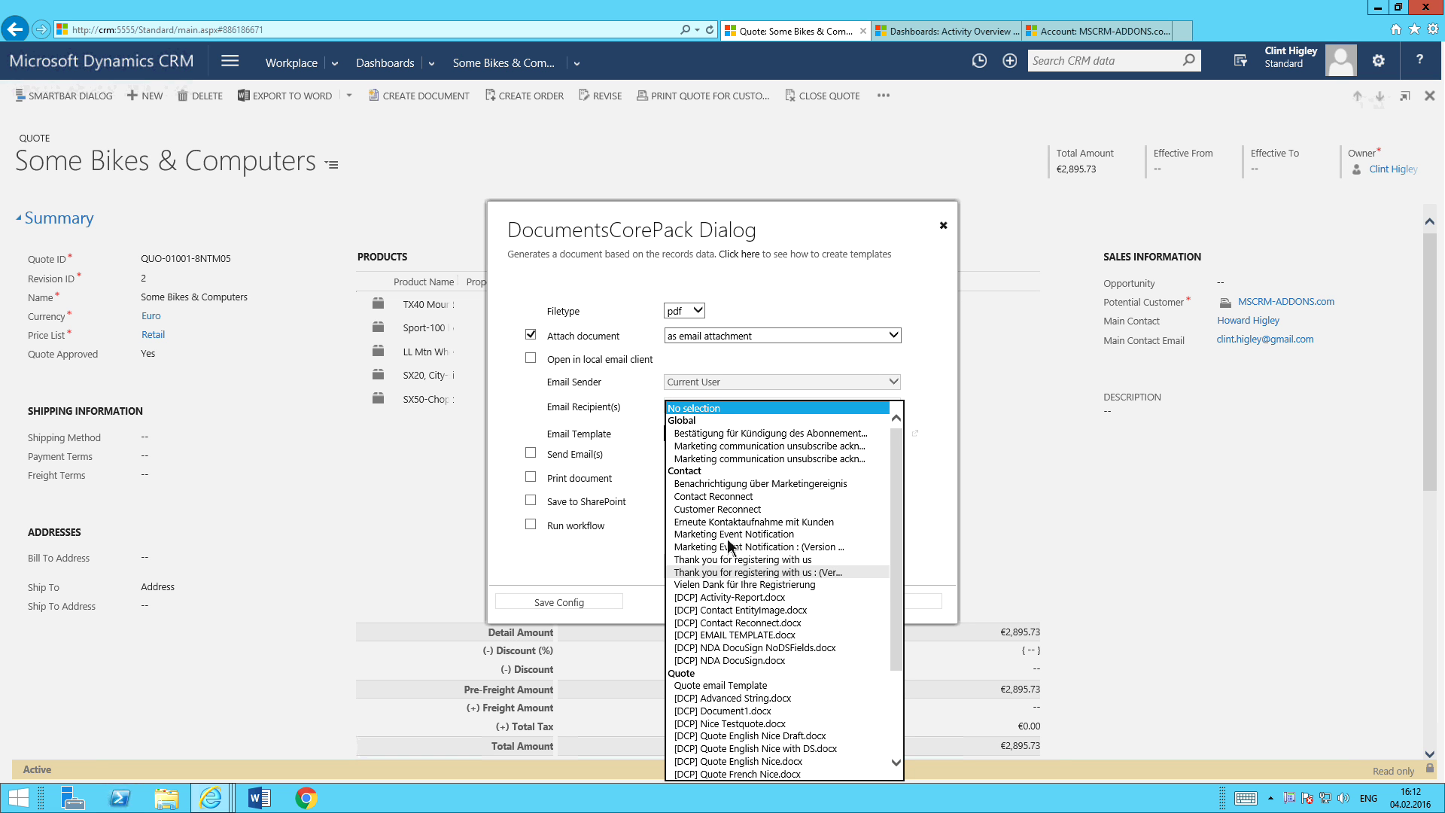
pyautogui.click(730, 689)
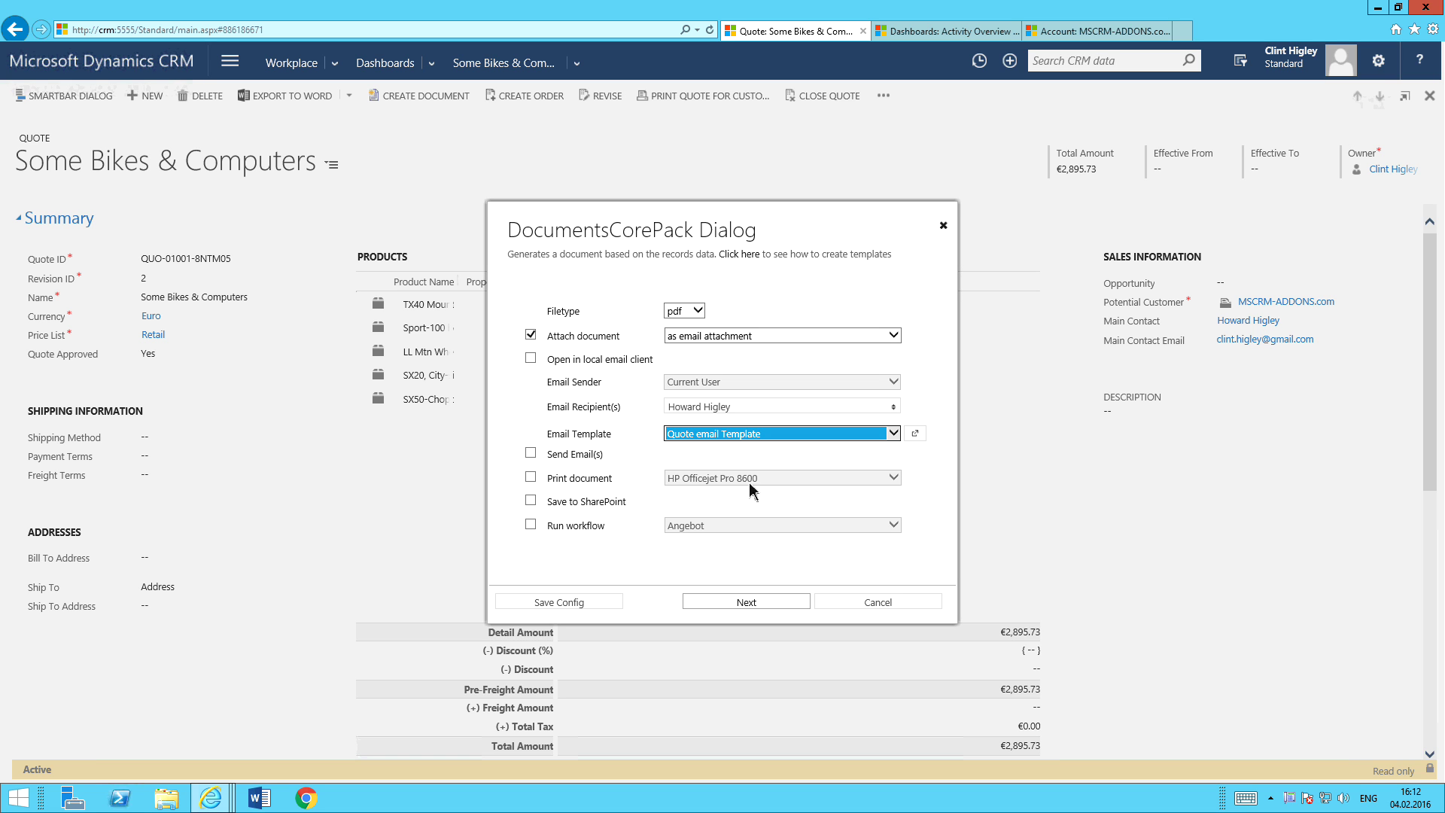
pyautogui.click(531, 477)
pyautogui.click(702, 478)
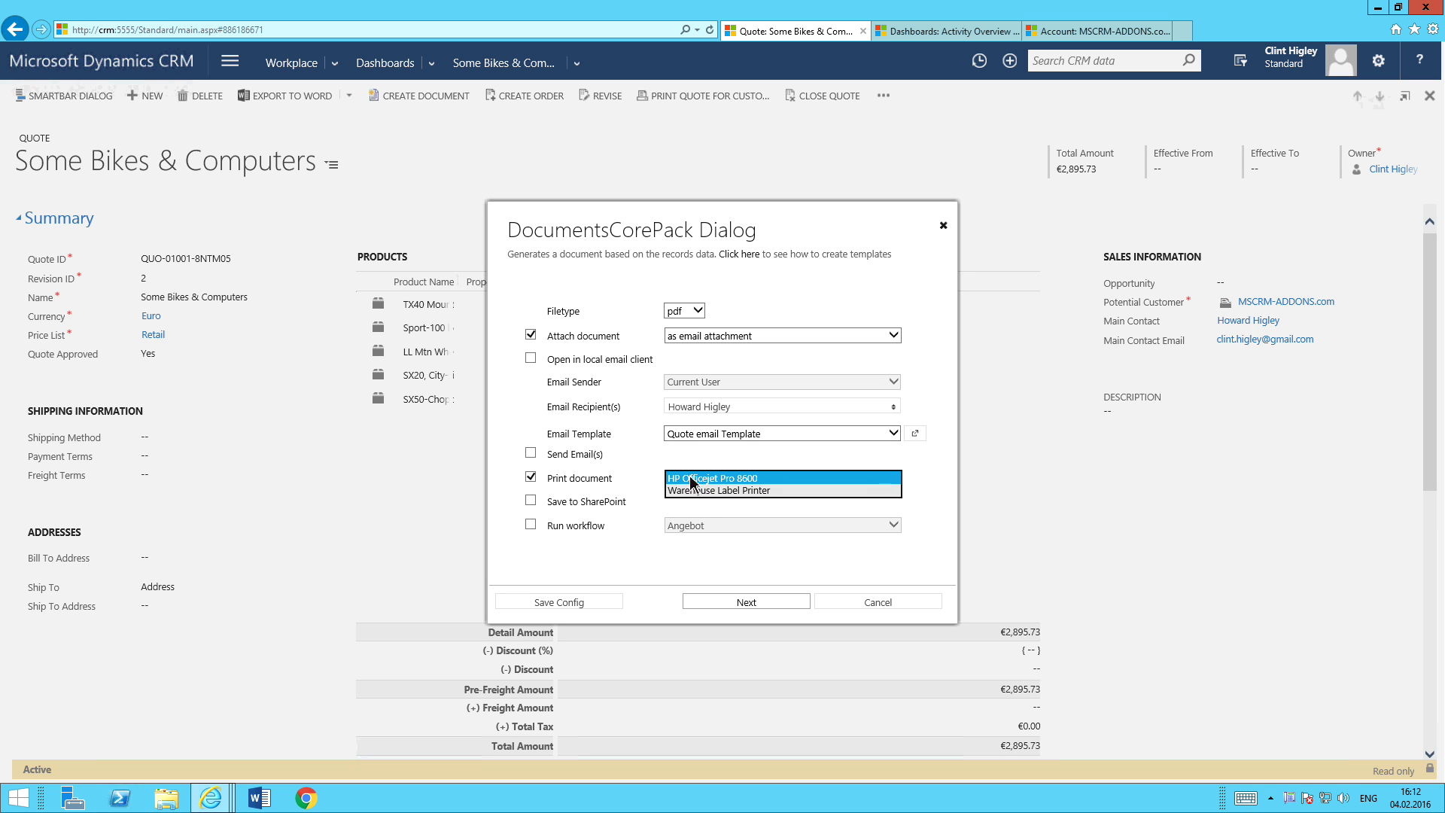
pyautogui.click(531, 478)
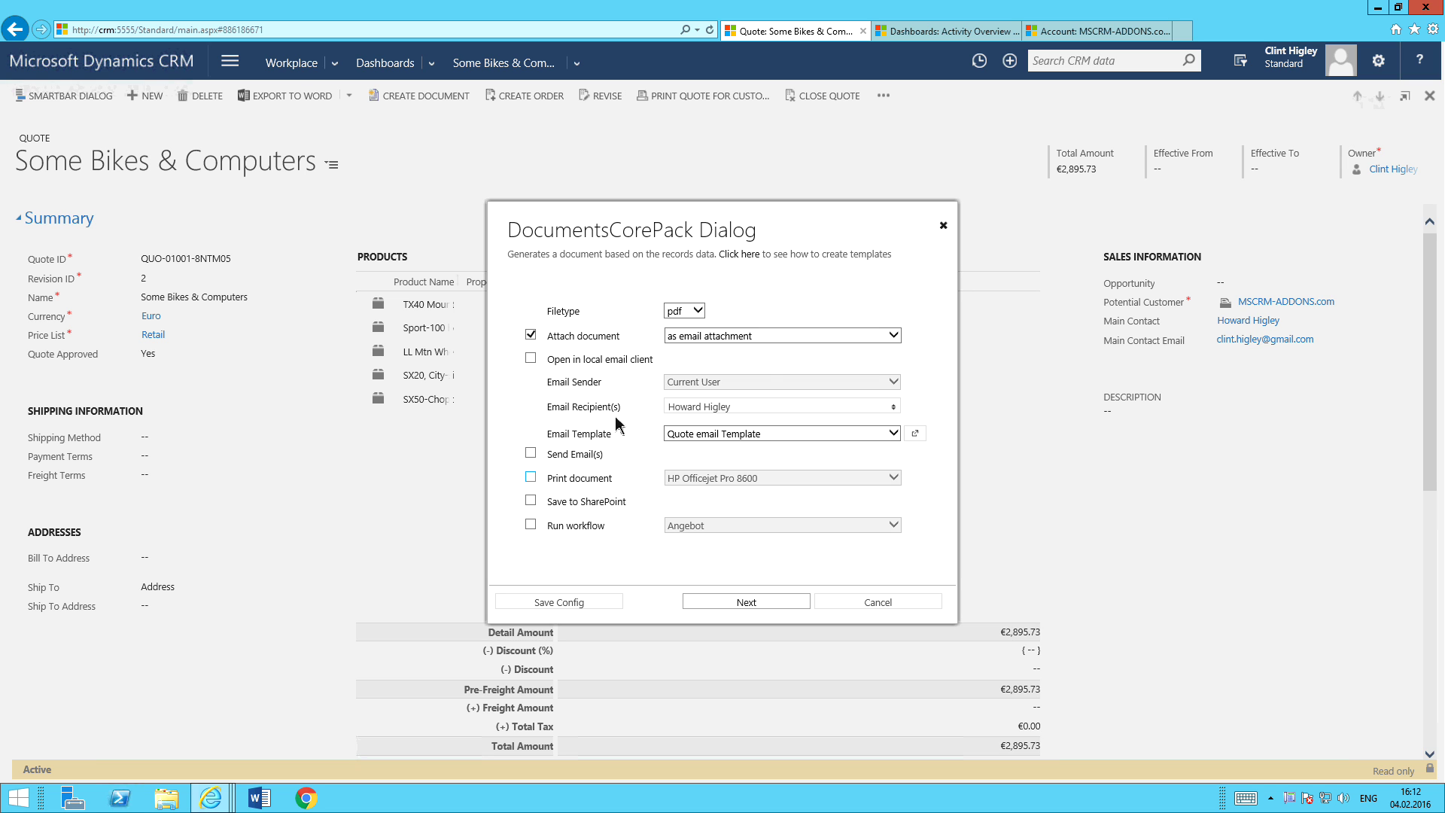
# - Generate the quote document, look through its preview and close the preview
pyautogui.click(751, 603)
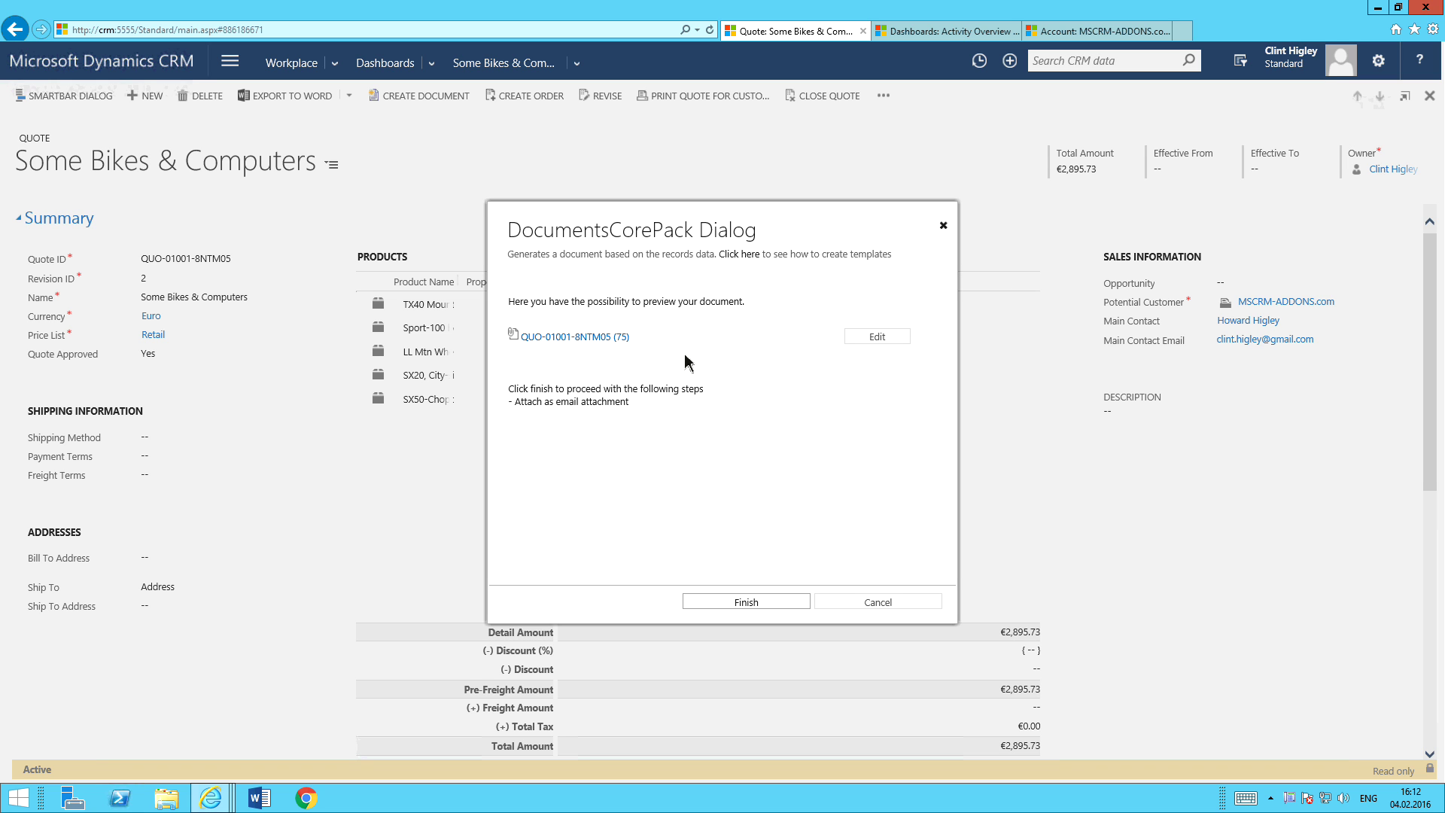
pyautogui.click(607, 337)
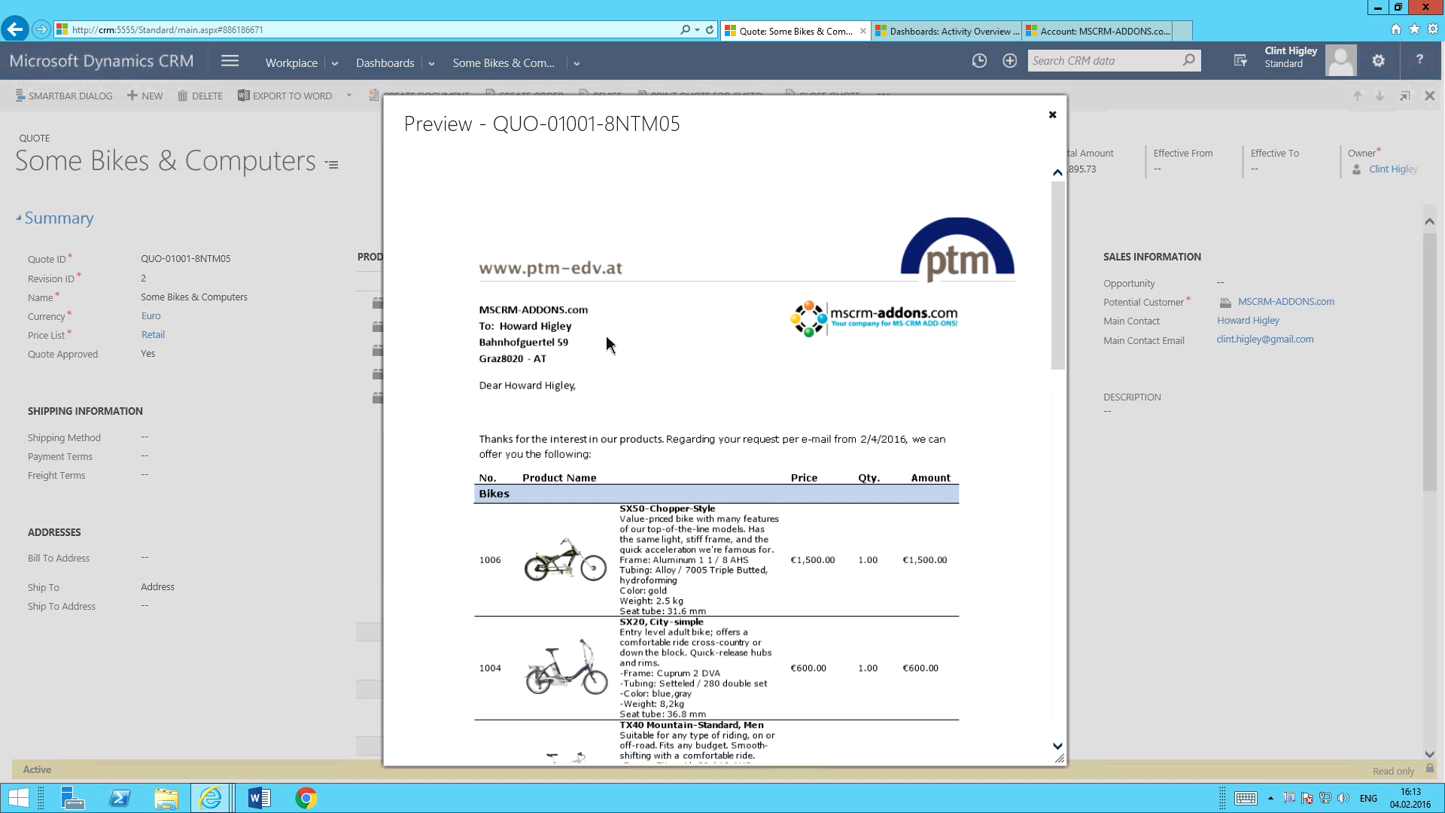
pyautogui.scroll(-1, 720, 345)
pyautogui.scroll(-4, 720, 350)
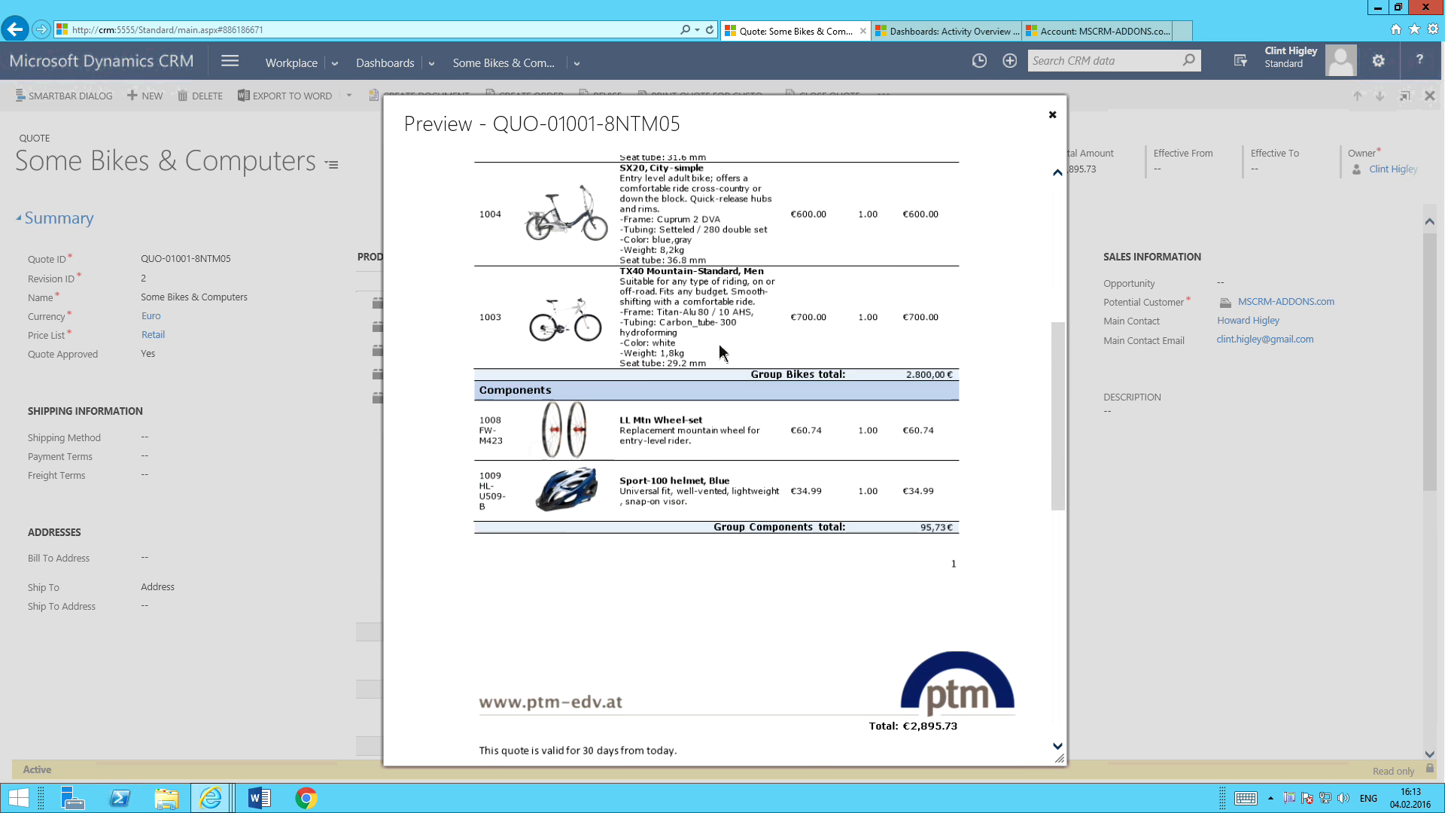
pyautogui.scroll(2, 719, 350)
pyautogui.scroll(1, 719, 350)
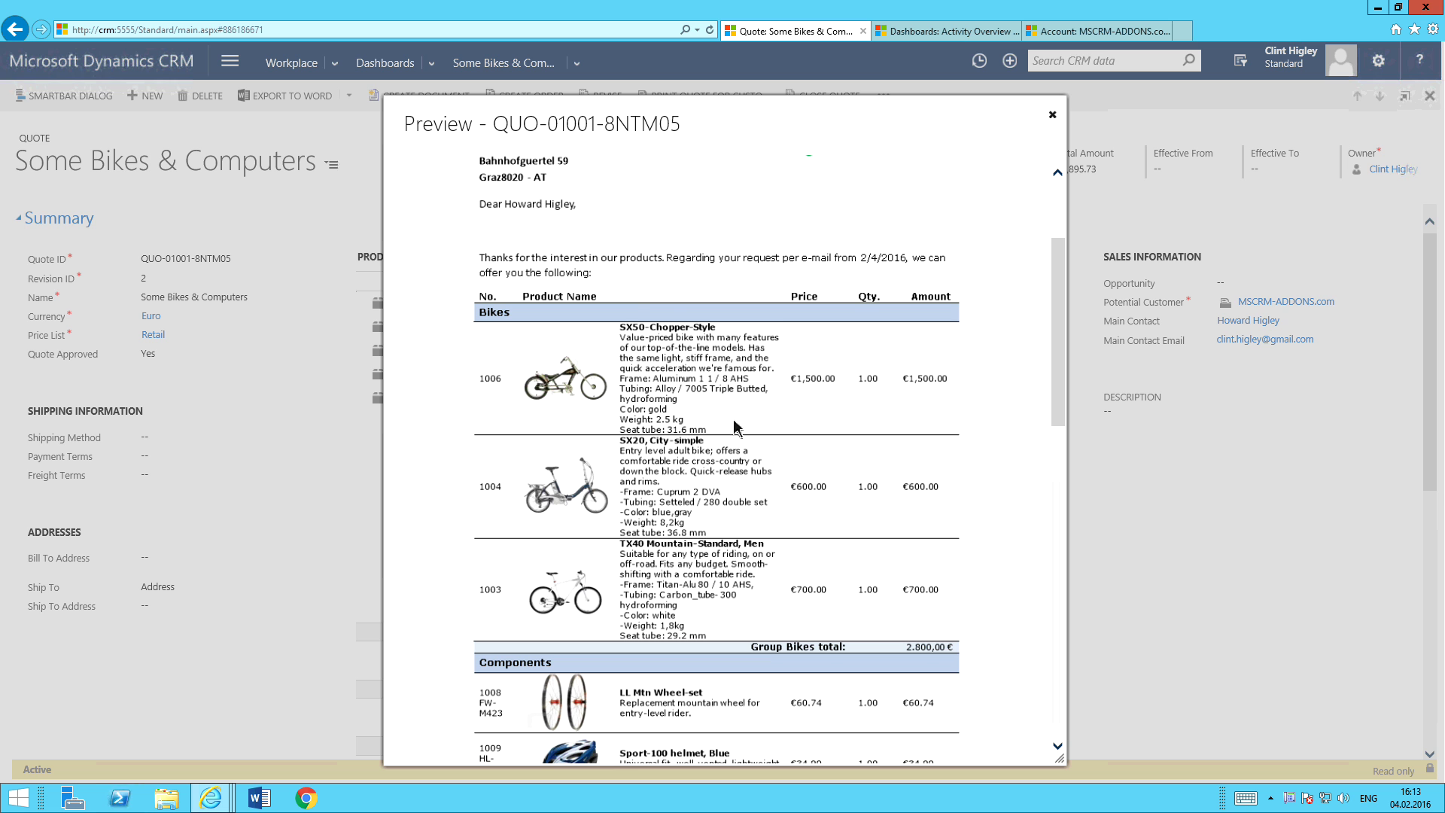
pyautogui.click(1052, 115)
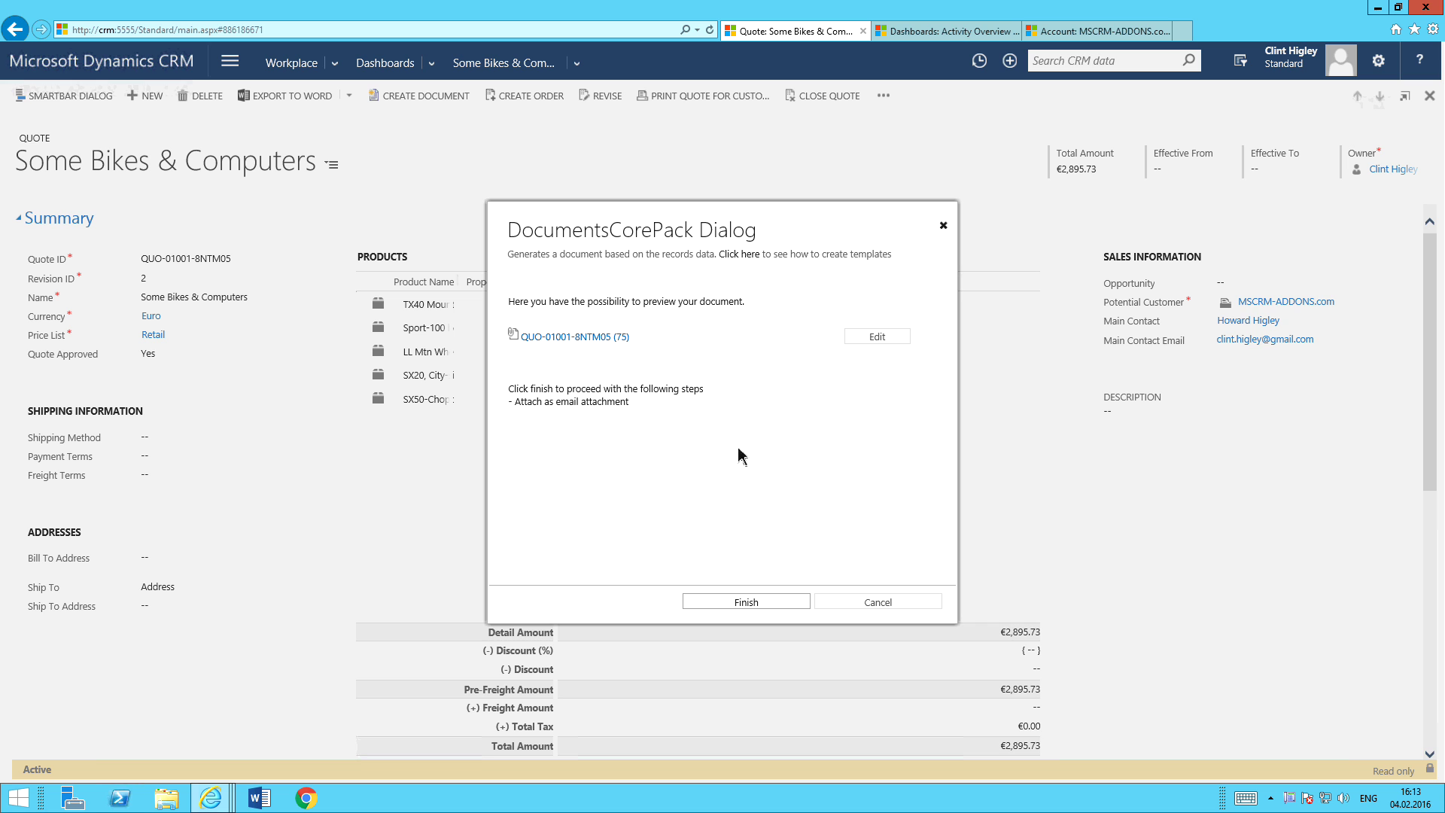
# - Finish the document dialog to create the email with the quote PDF attached, look over the draft and close it
pyautogui.click(753, 604)
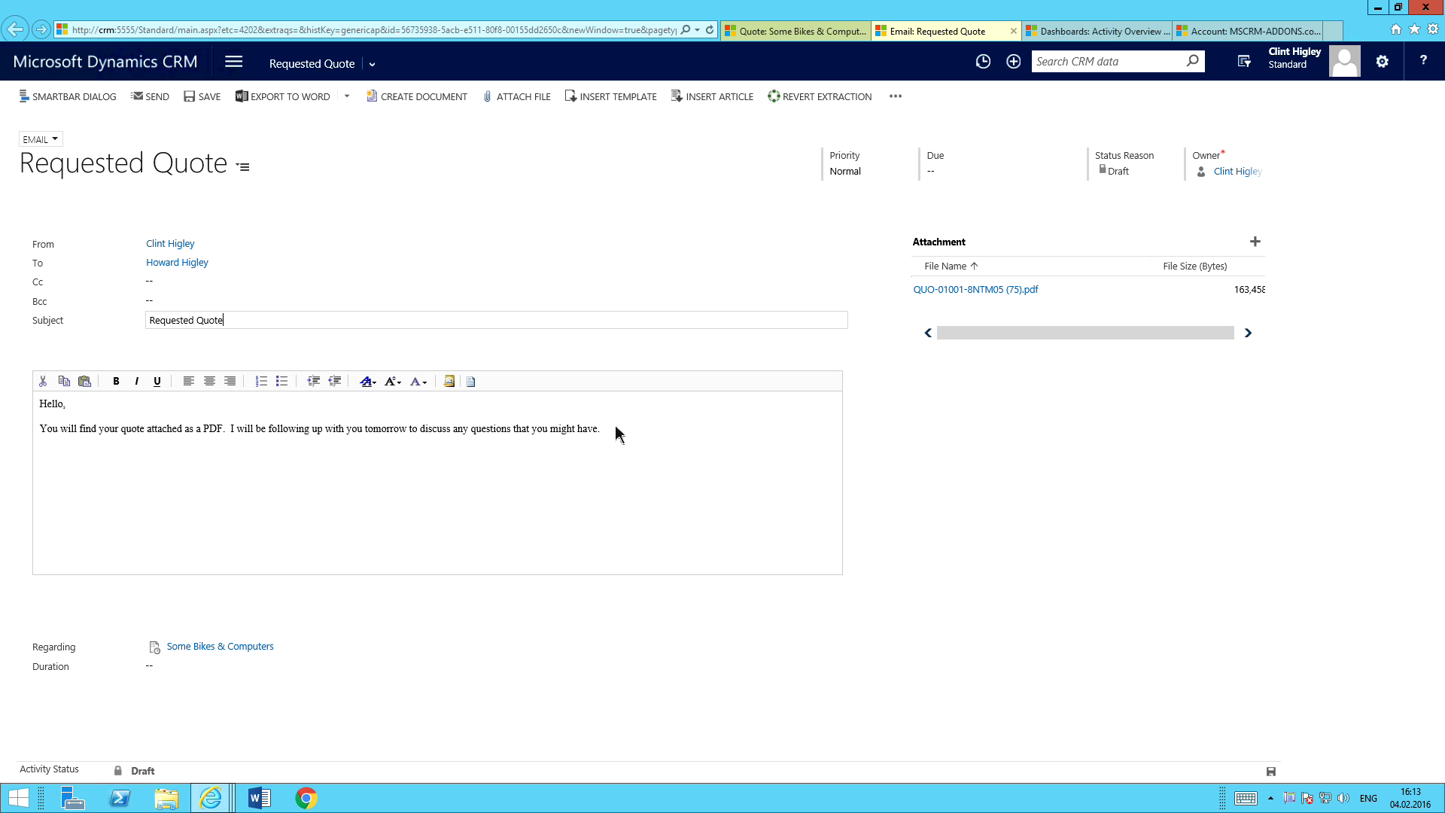
pyautogui.click(616, 434)
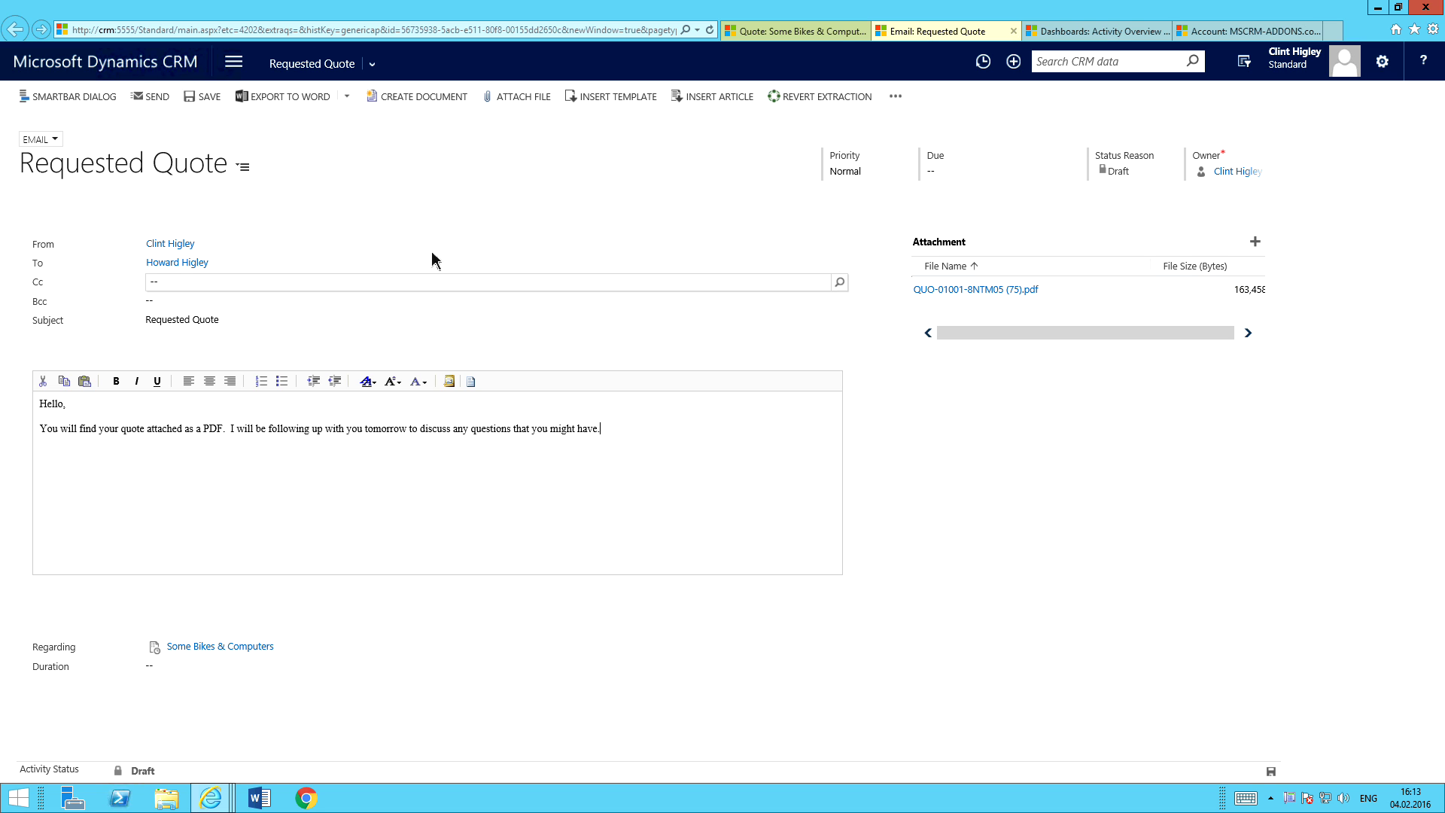
pyautogui.click(151, 98)
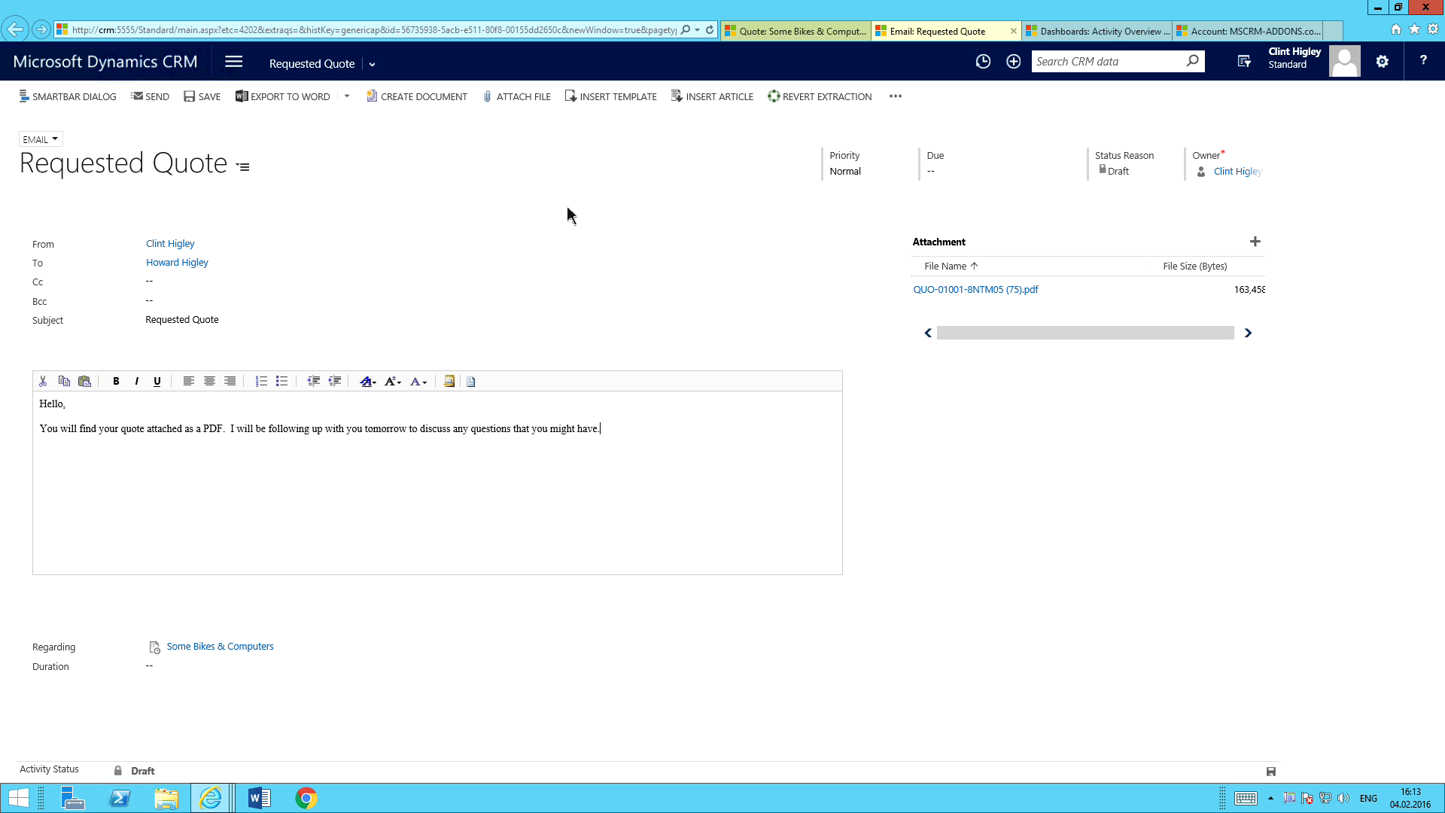
pyautogui.click(1014, 32)
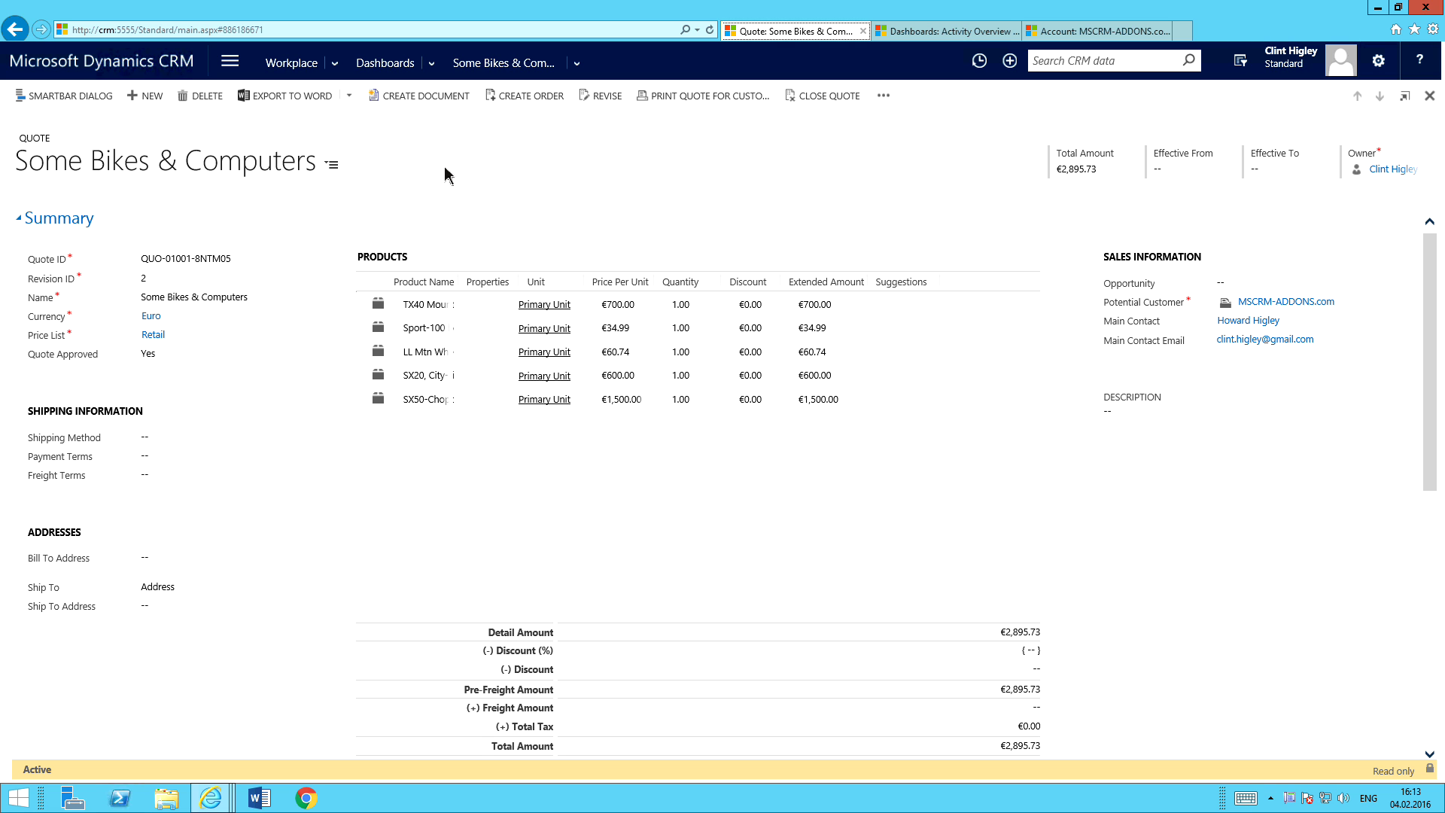
# - Preview the document produced by the preconfigured Generate Quote option with Current User as email sender, and cancel the dialog
pyautogui.click(426, 96)
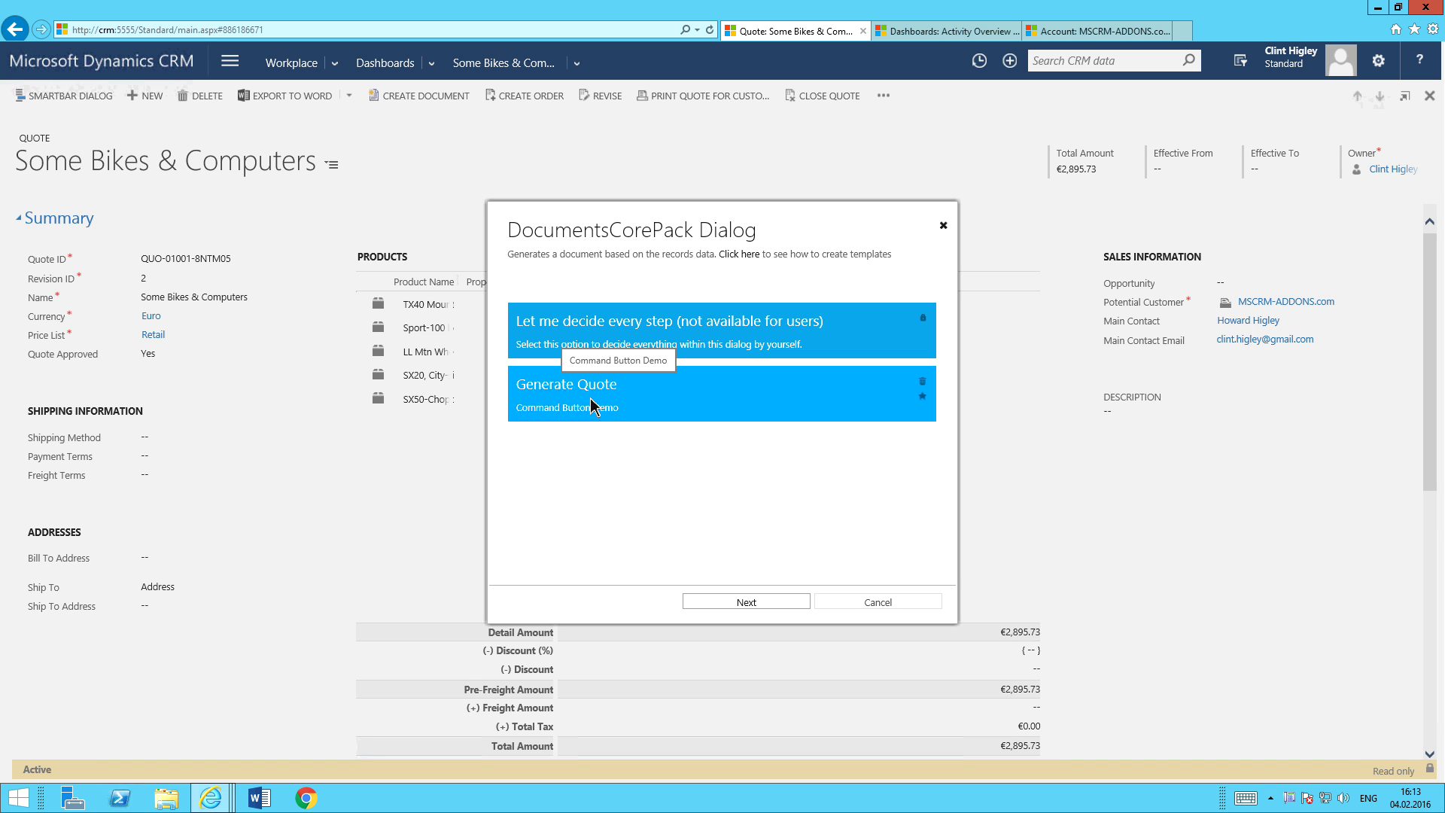
pyautogui.click(638, 401)
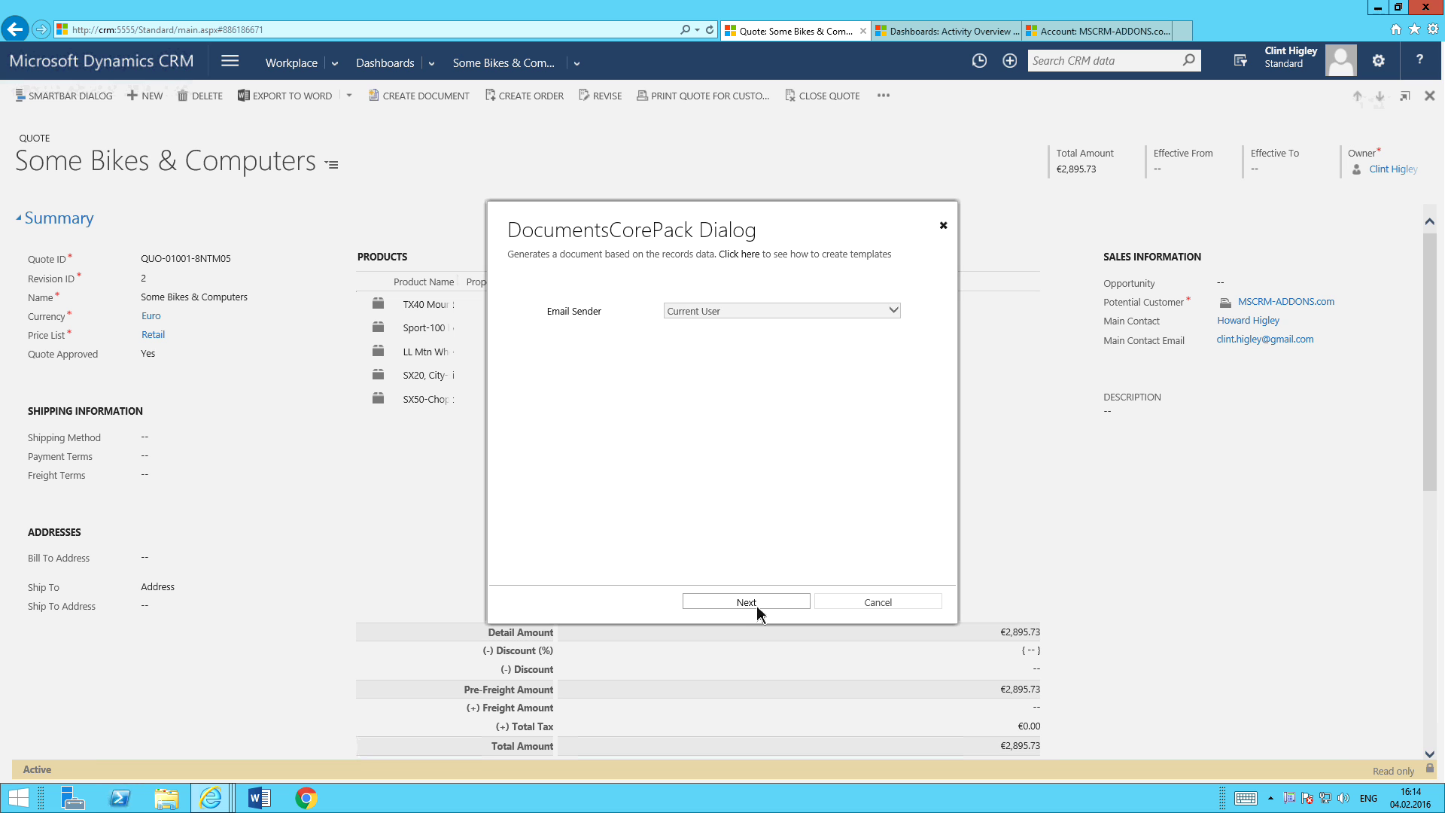
pyautogui.click(757, 604)
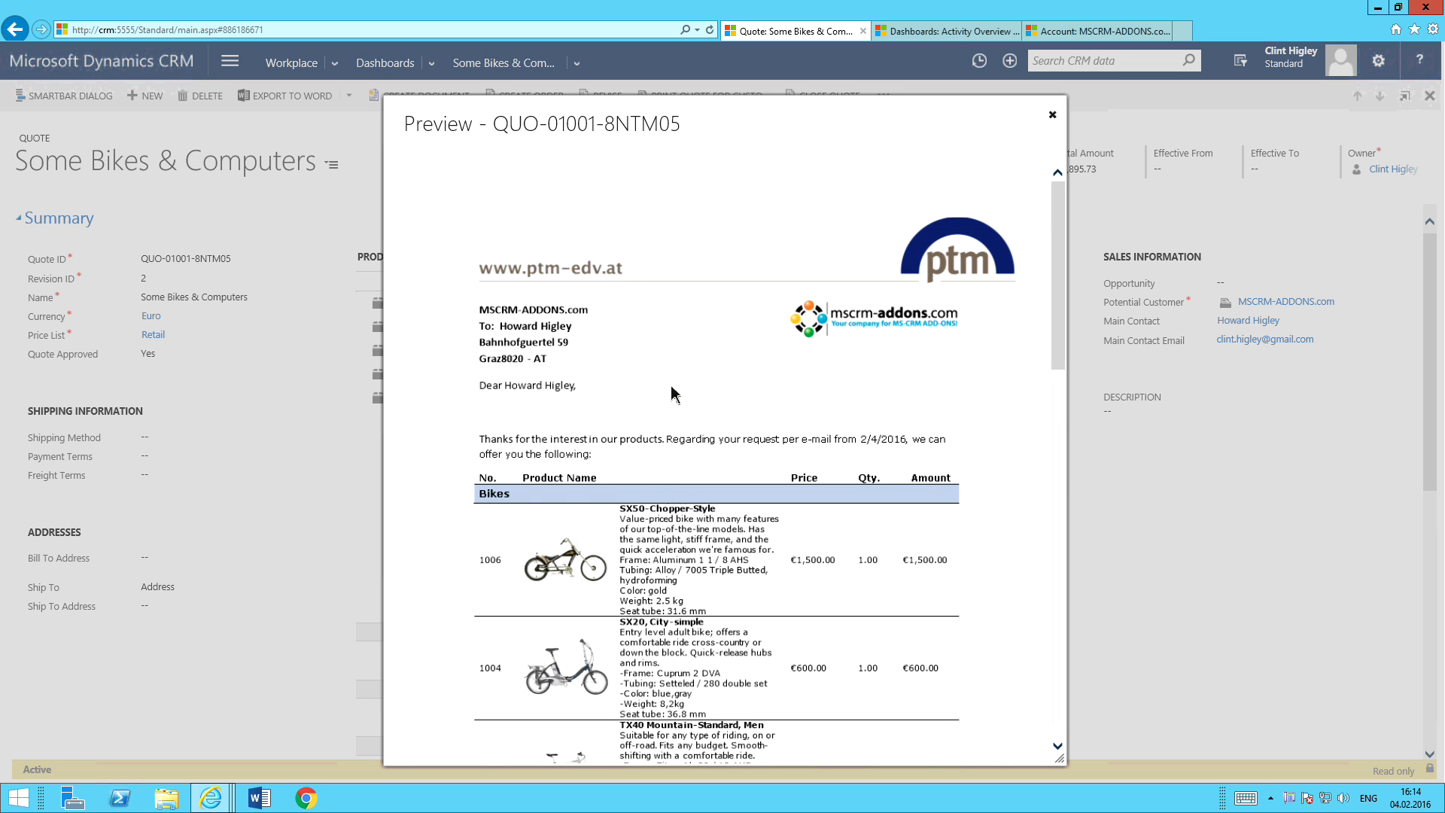
pyautogui.scroll(-5, 672, 390)
pyautogui.scroll(3, 672, 391)
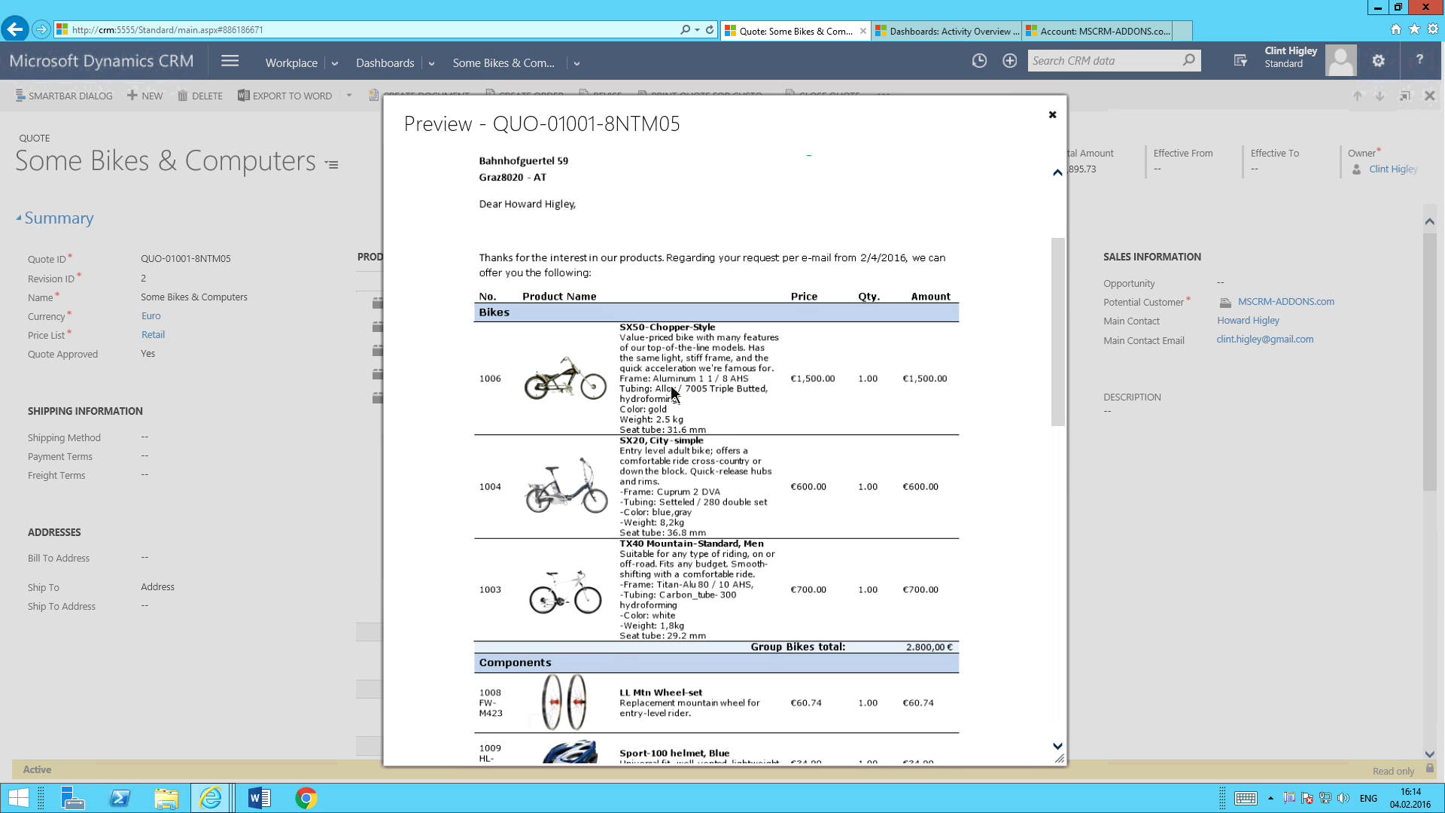
pyautogui.click(1052, 116)
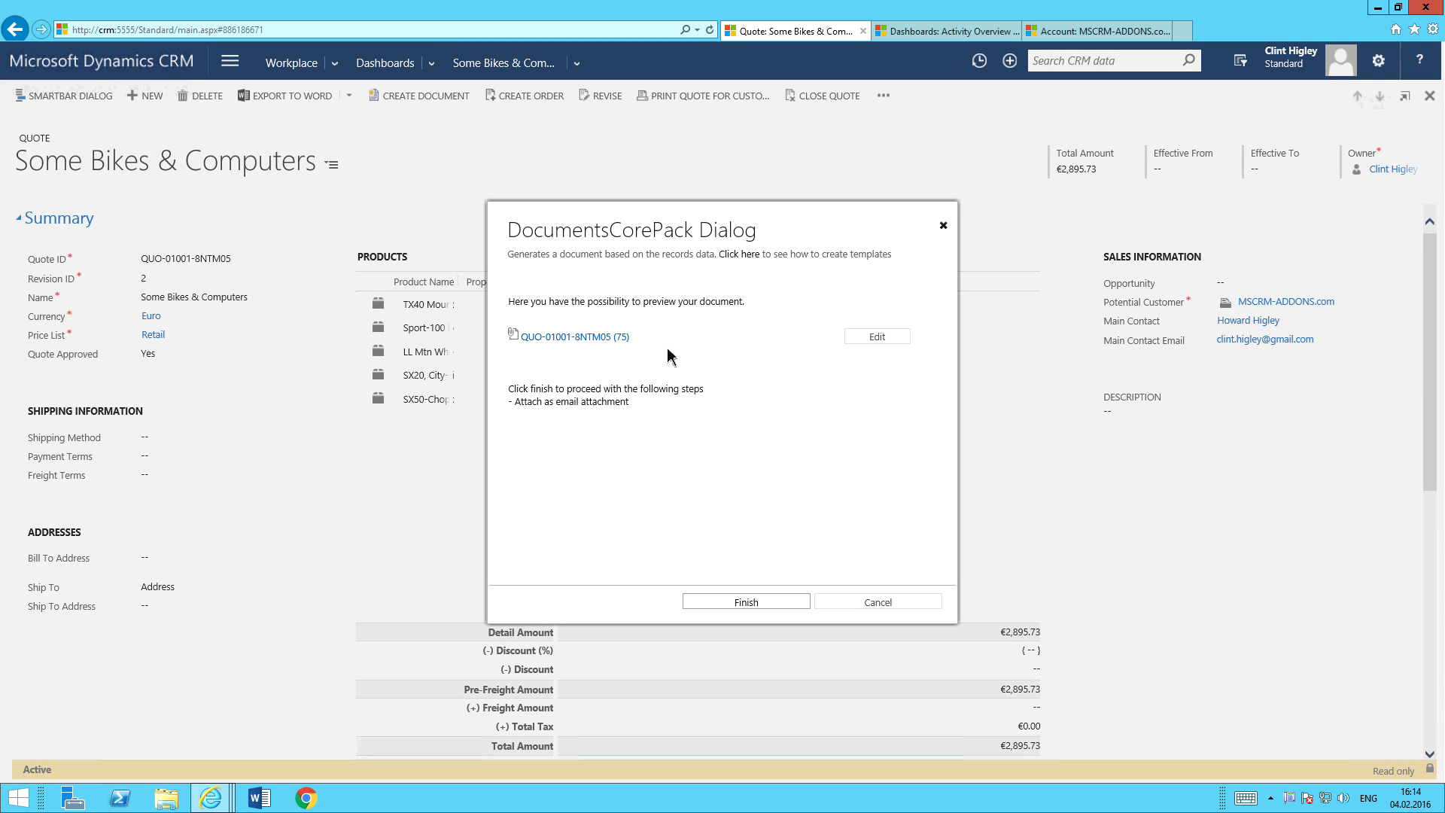
pyautogui.click(886, 603)
pyautogui.click(887, 607)
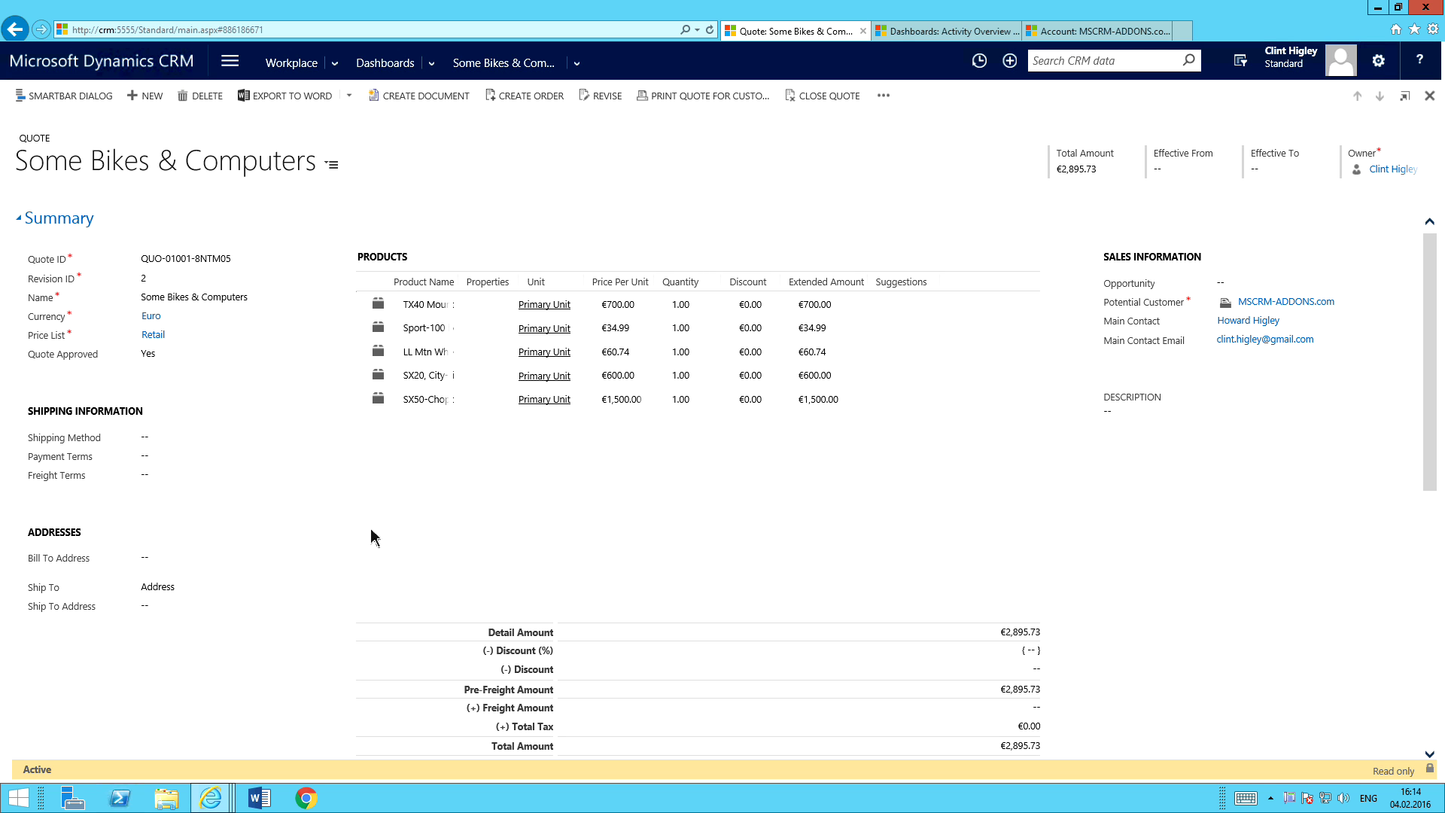
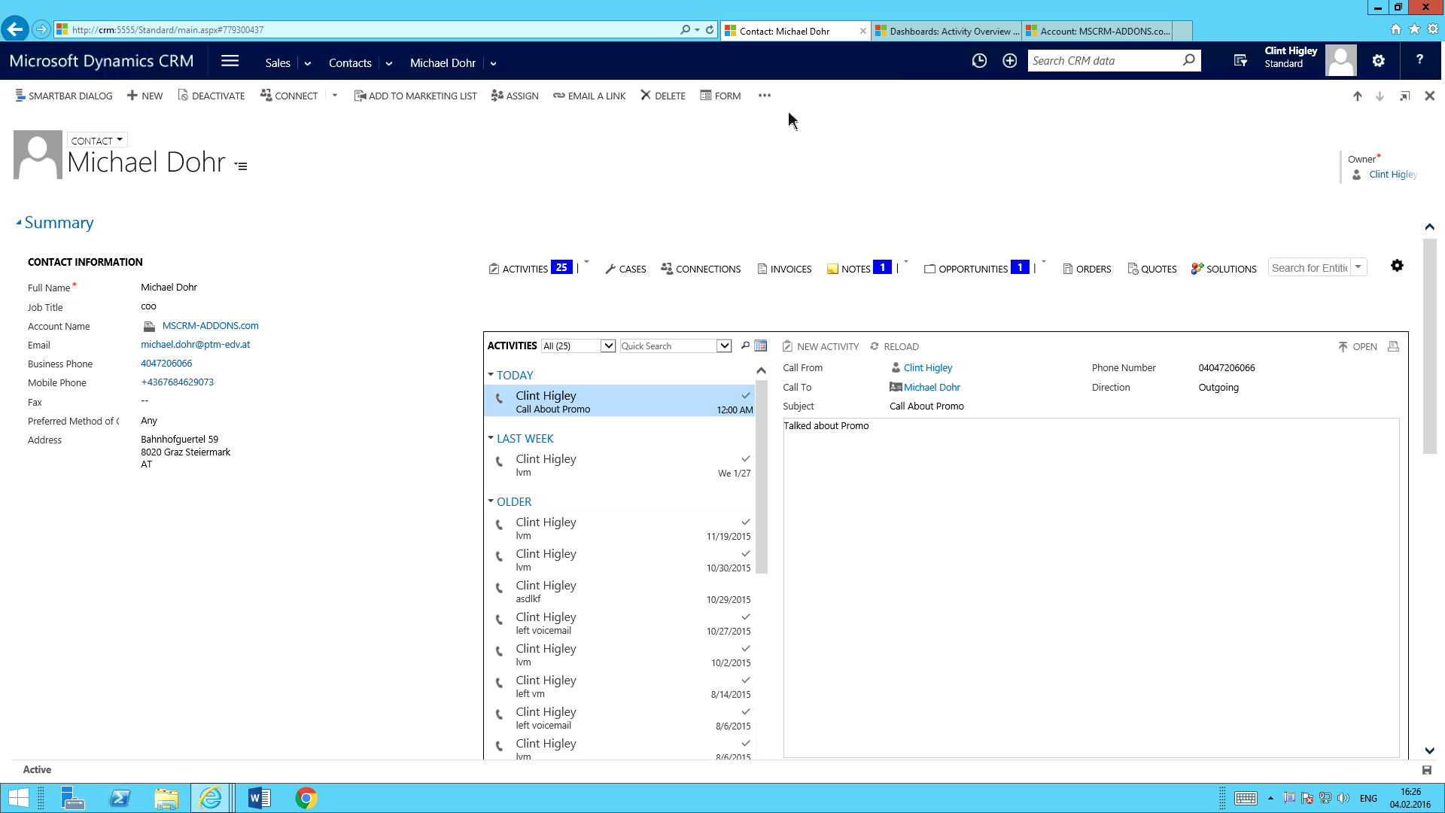
# - Switch to the Activity Overview dashboard and show the group calendar's week view as a Gantt chart
pyautogui.click(938, 32)
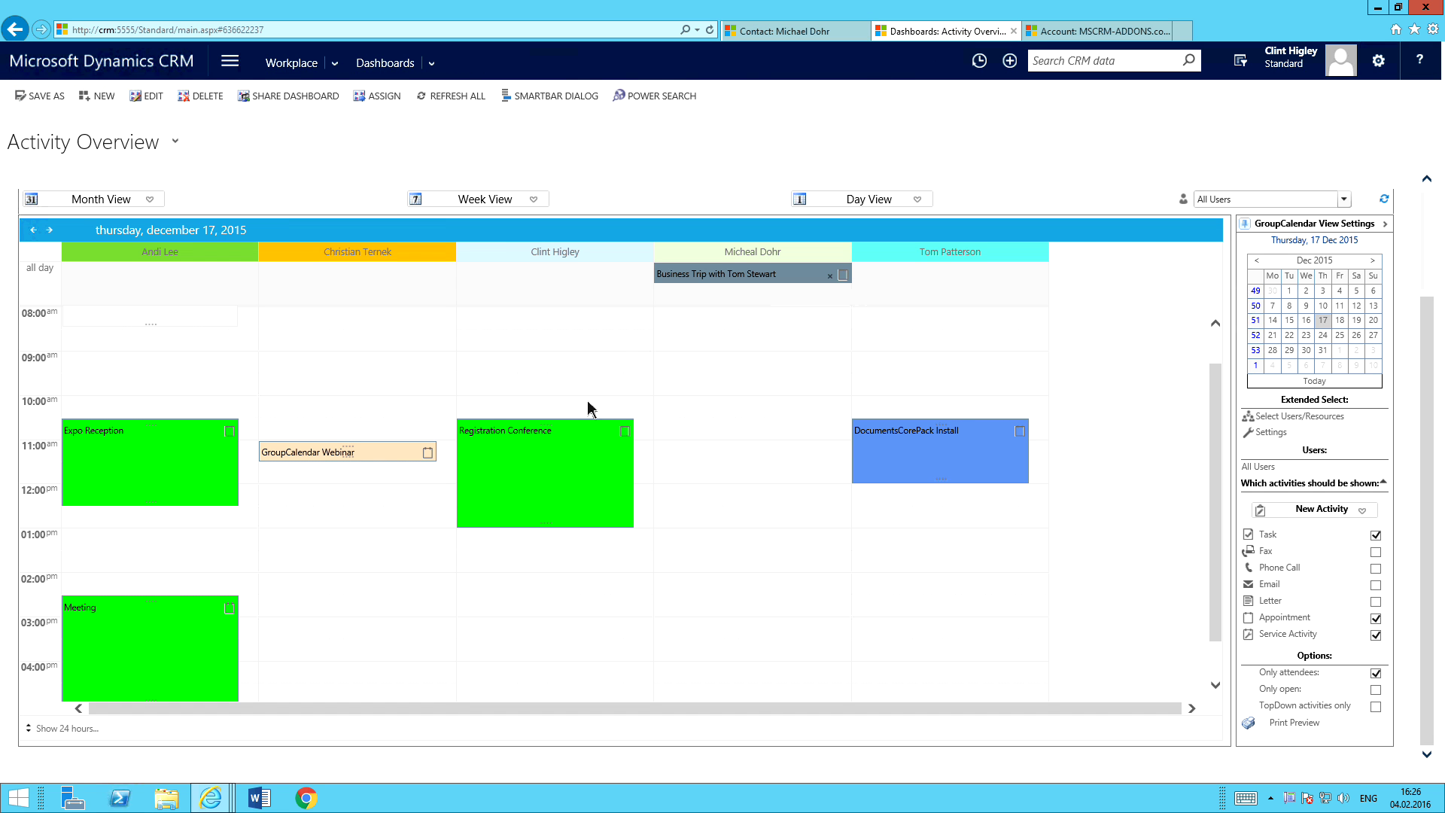
pyautogui.click(532, 202)
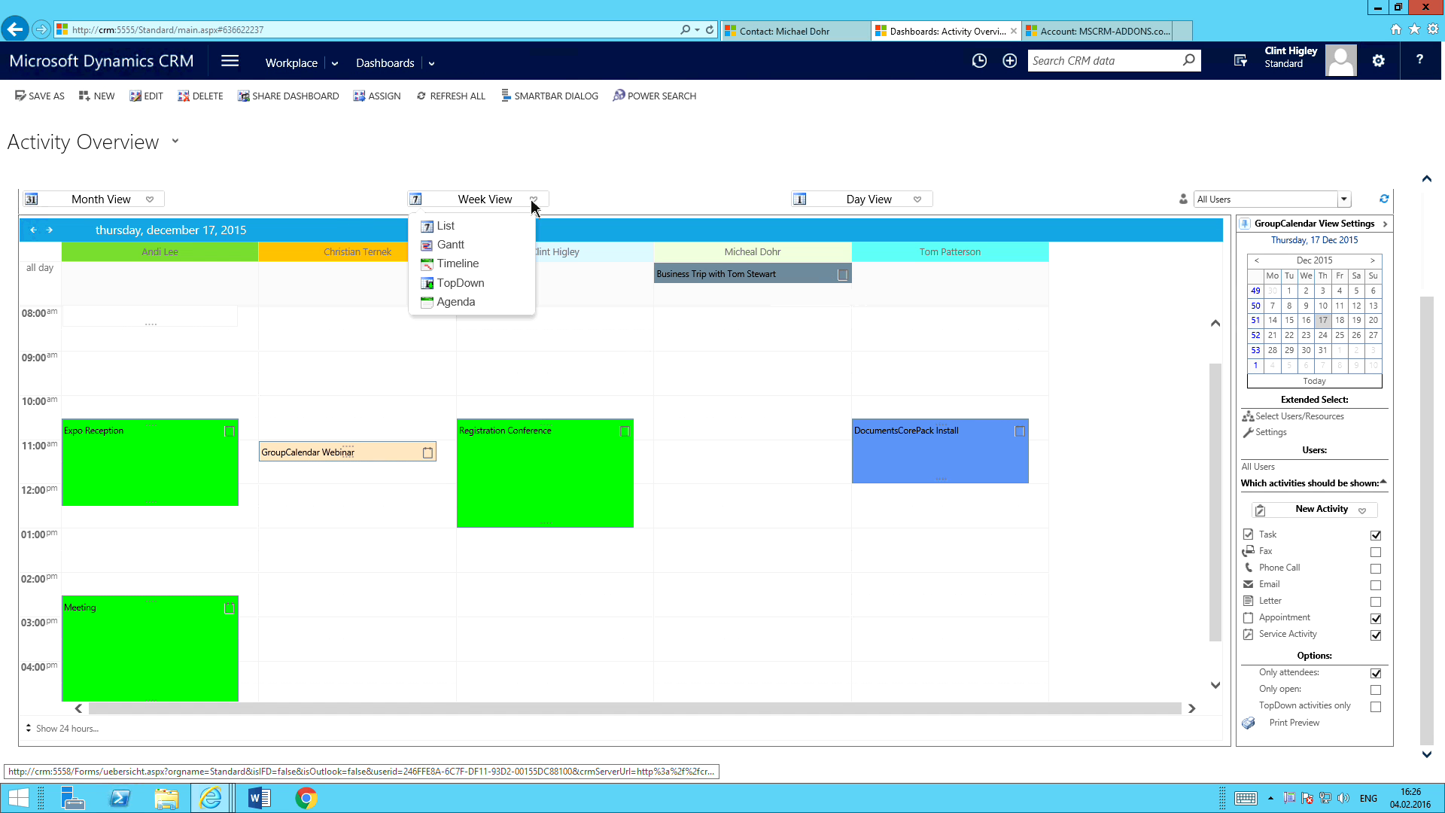
pyautogui.click(472, 249)
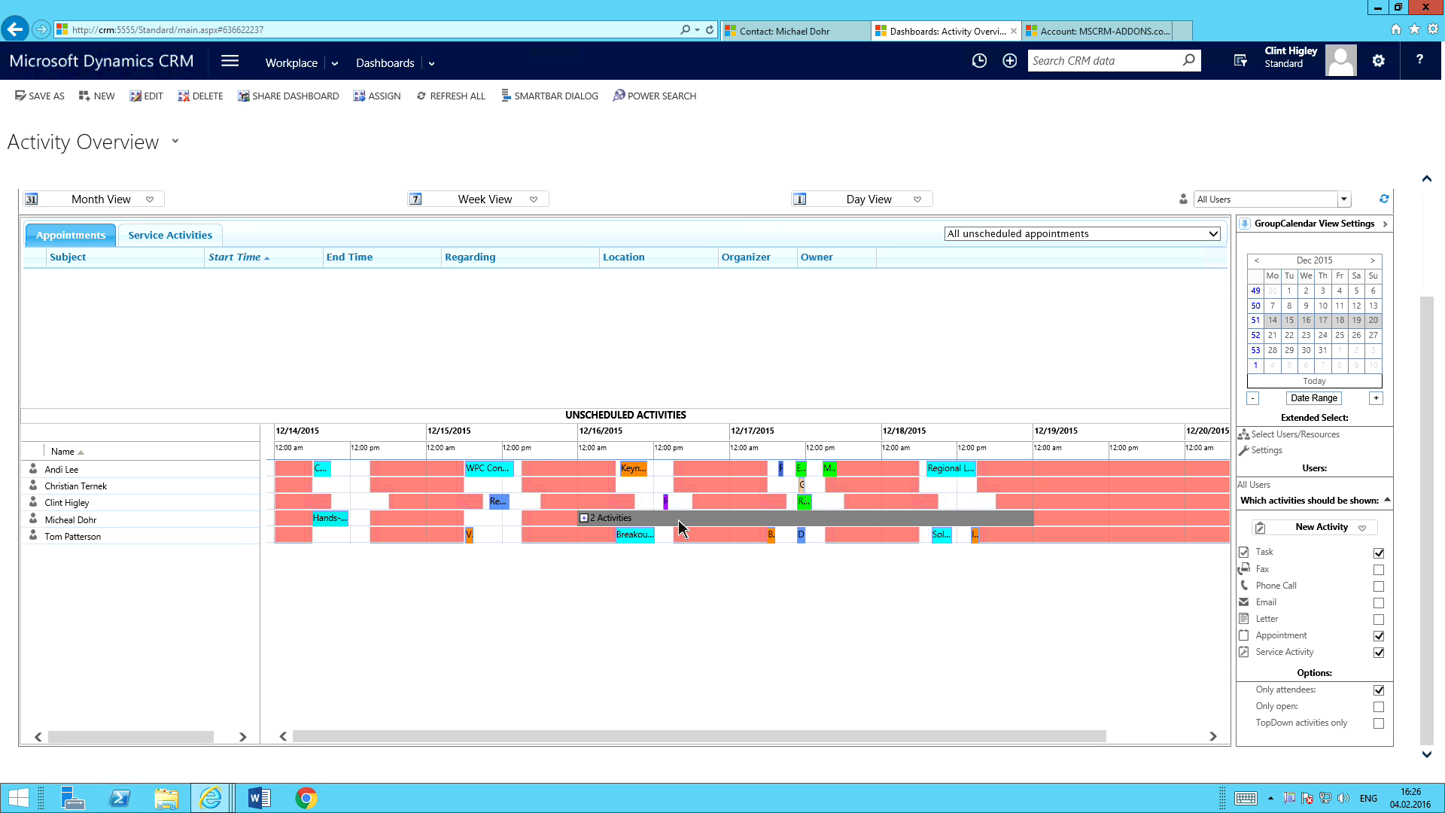
# - Expand the combined activities bar starting 12/16/2015 and show the details of the short appointment below the business trip
pyautogui.click(584, 518)
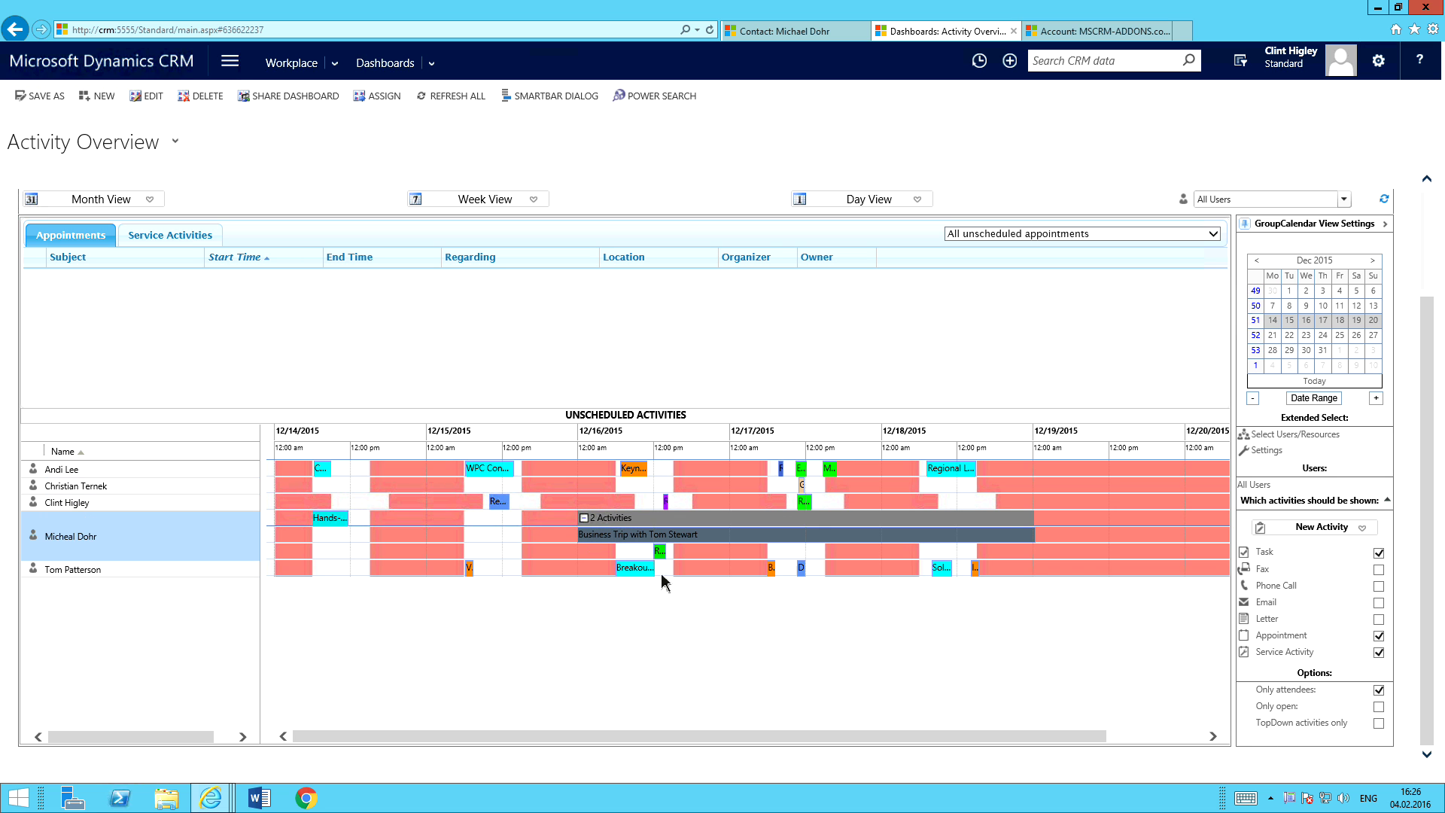
pyautogui.moveTo(659, 561)
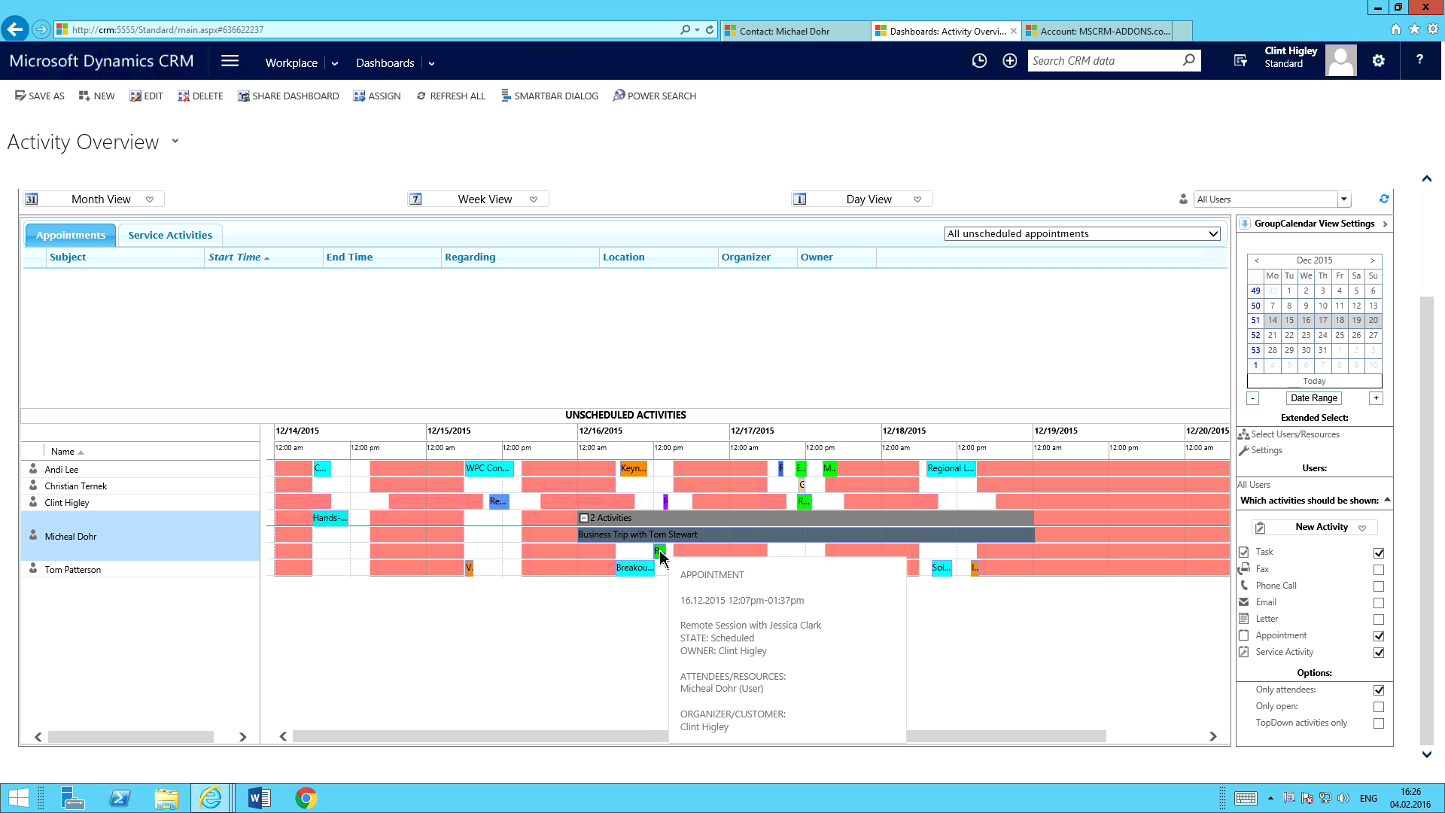
# - Unschedule the Remote Session appointment below the business trip, and reschedule it on 12/16/2015 in the second user's row
pyautogui.moveTo(661, 554); pyautogui.dragTo(518, 346)
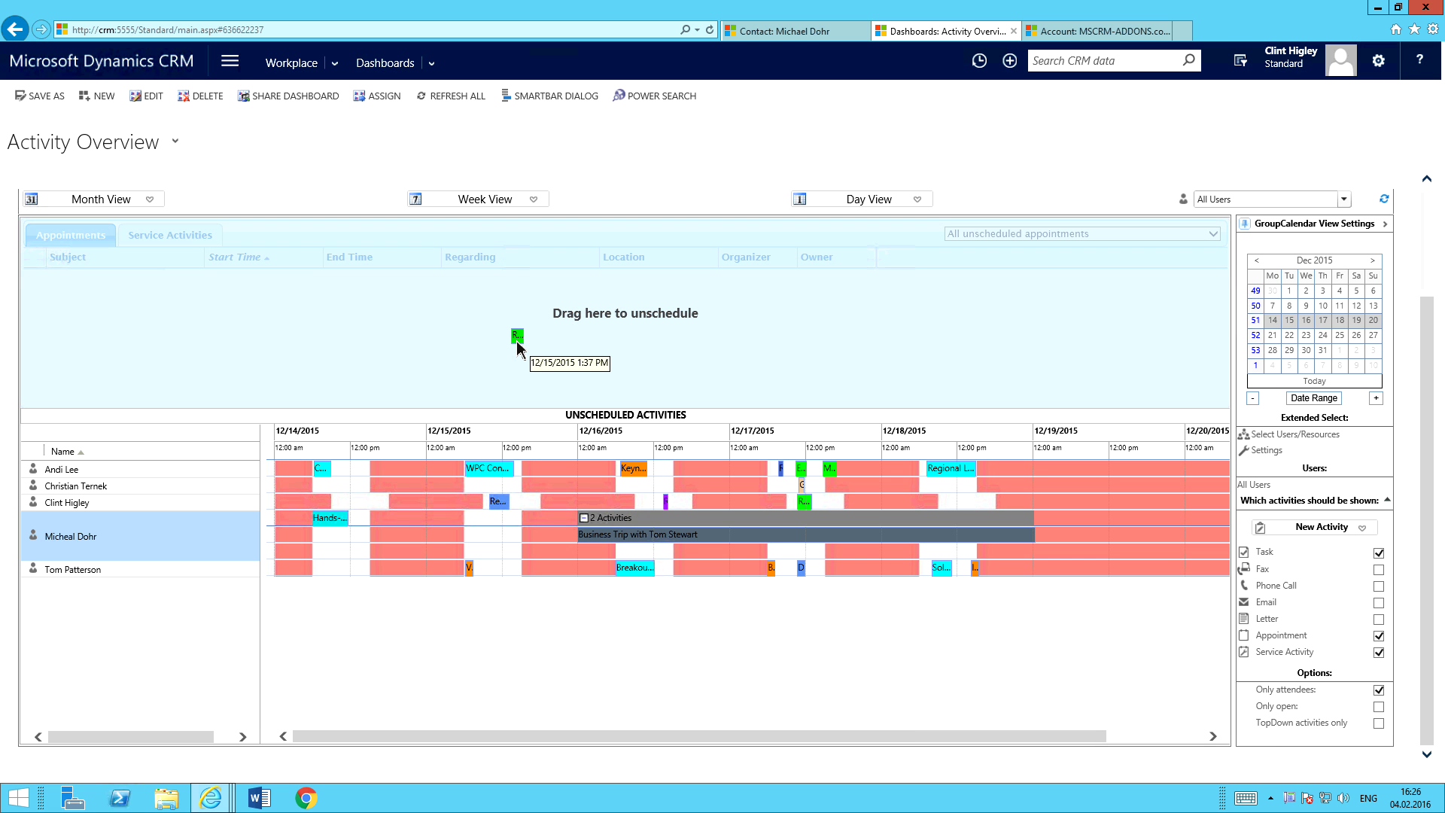
pyautogui.moveTo(519, 347); pyautogui.dragTo(520, 349)
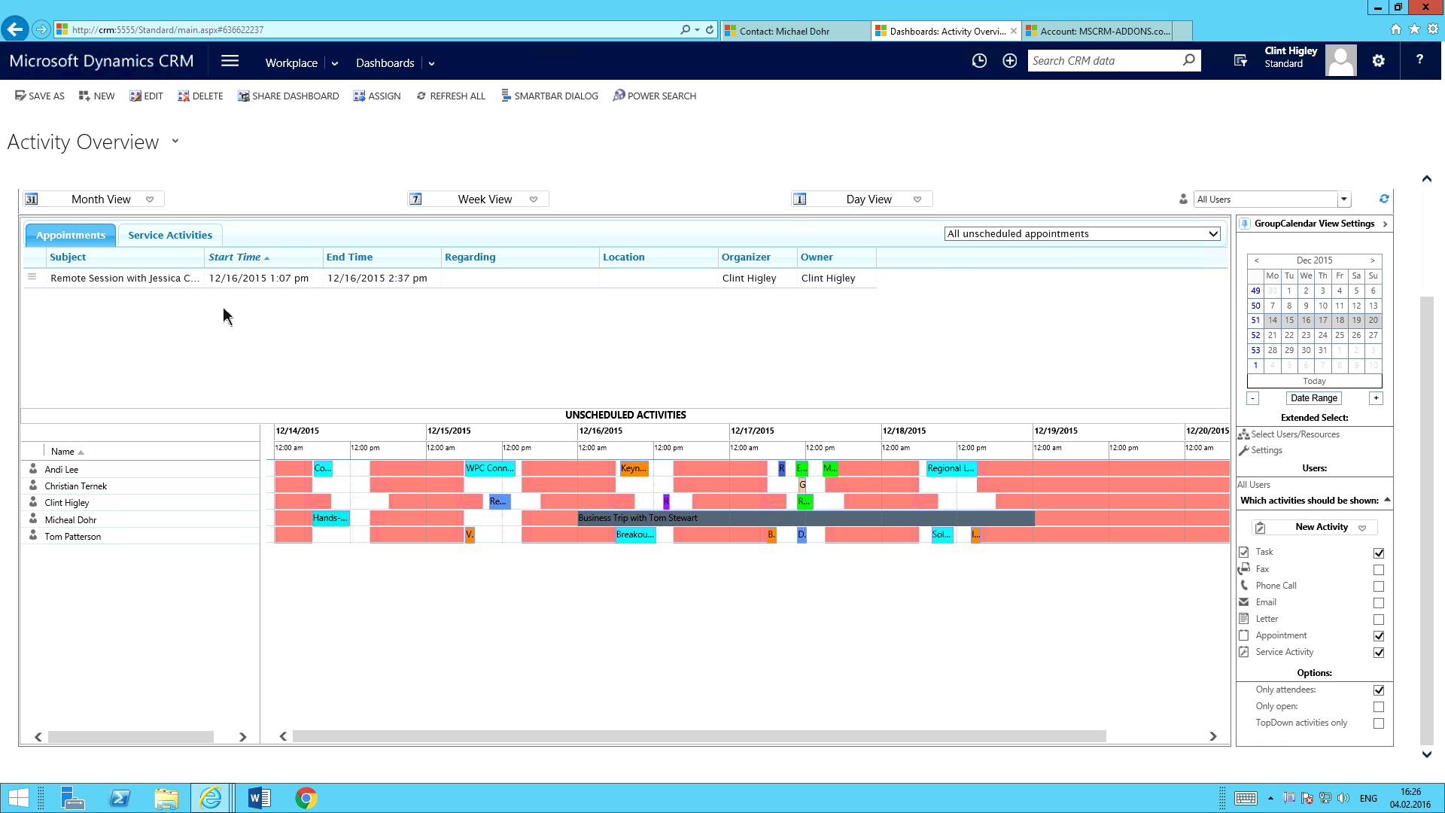
pyautogui.moveTo(164, 283); pyautogui.dragTo(658, 490)
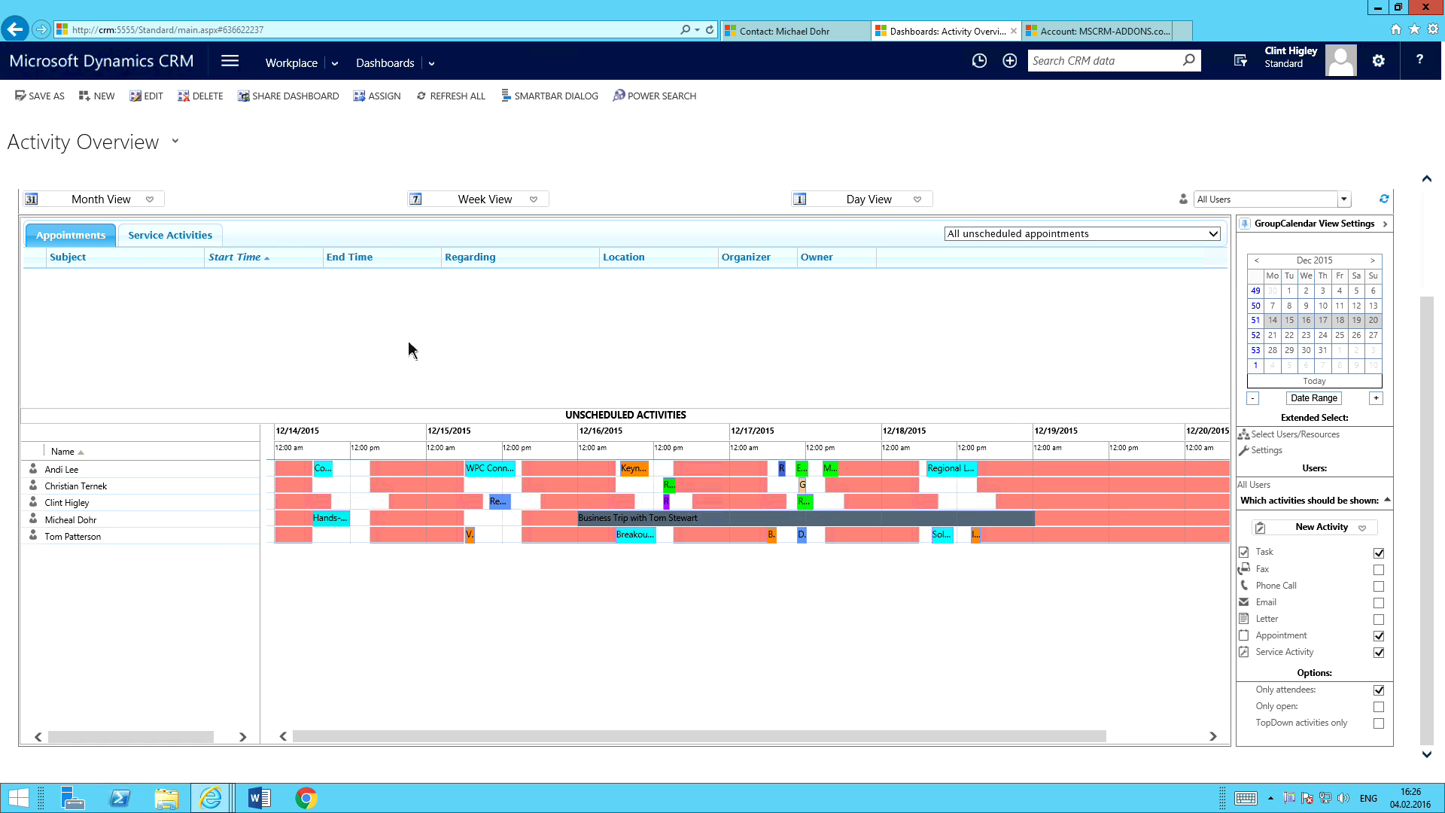
# - Switch the group calendar to the TopDown week view and look through the users' schedules for the week
pyautogui.click(526, 202)
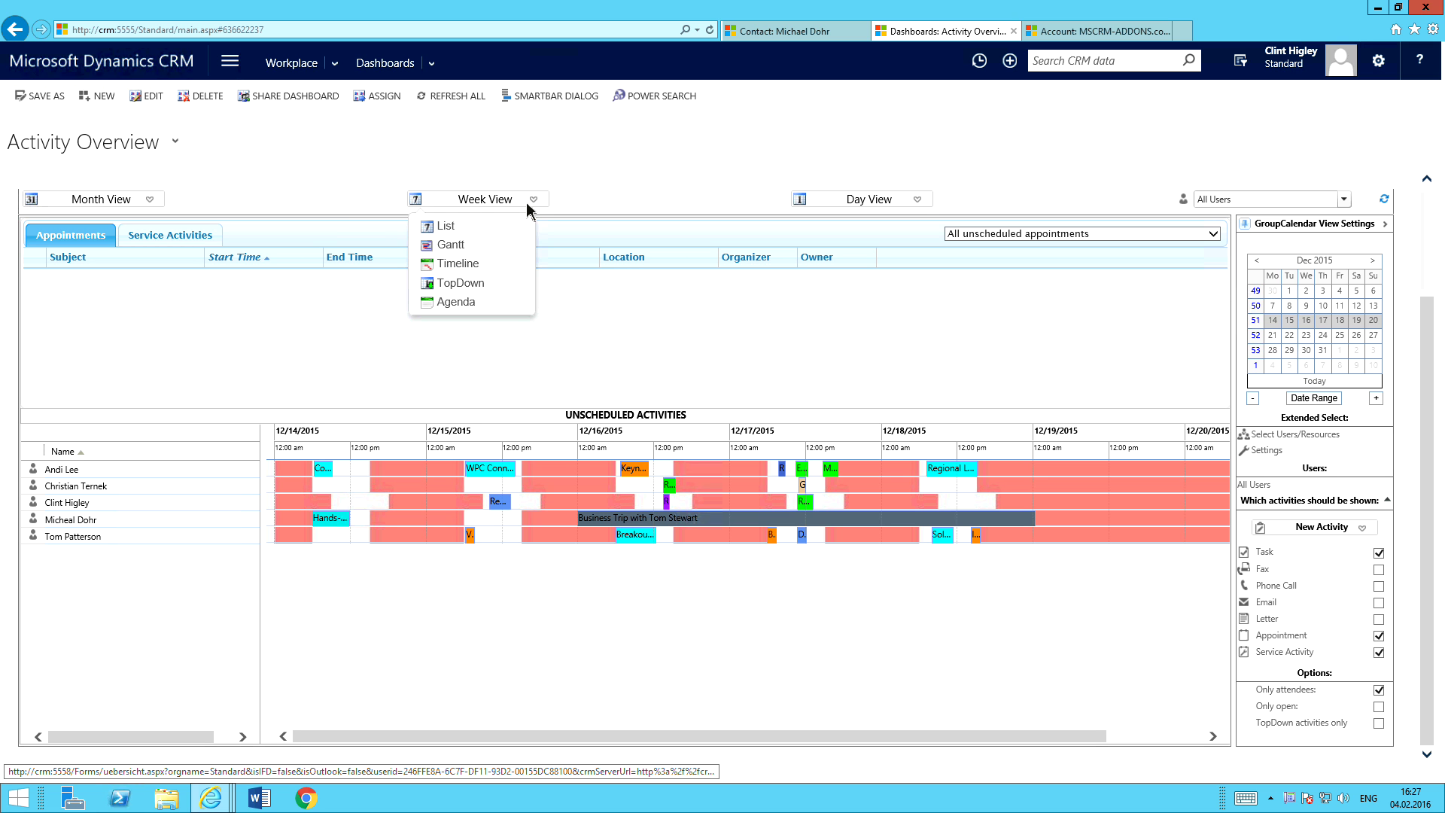
pyautogui.click(453, 284)
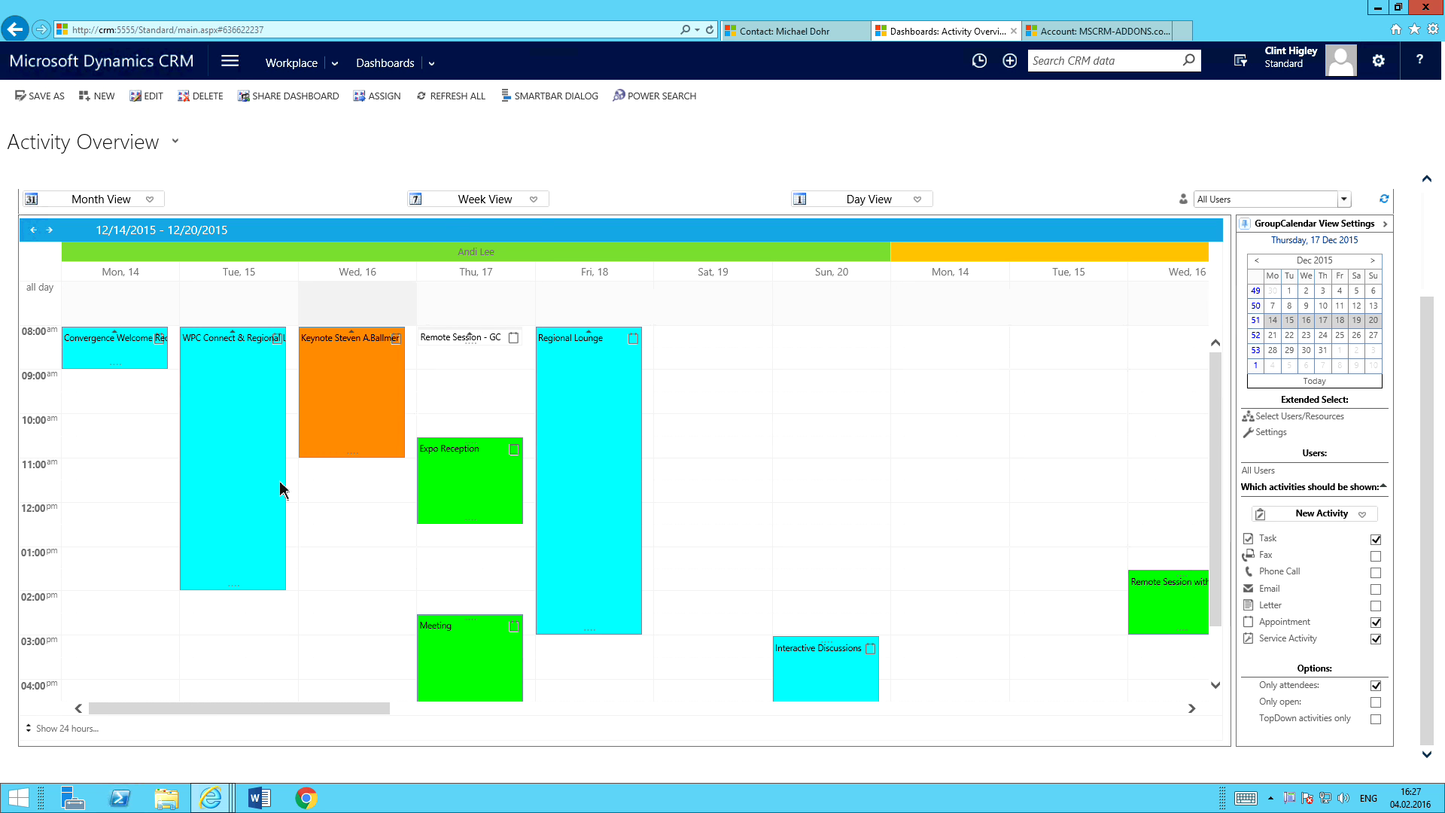
pyautogui.moveTo(360, 710); pyautogui.dragTo(743, 707)
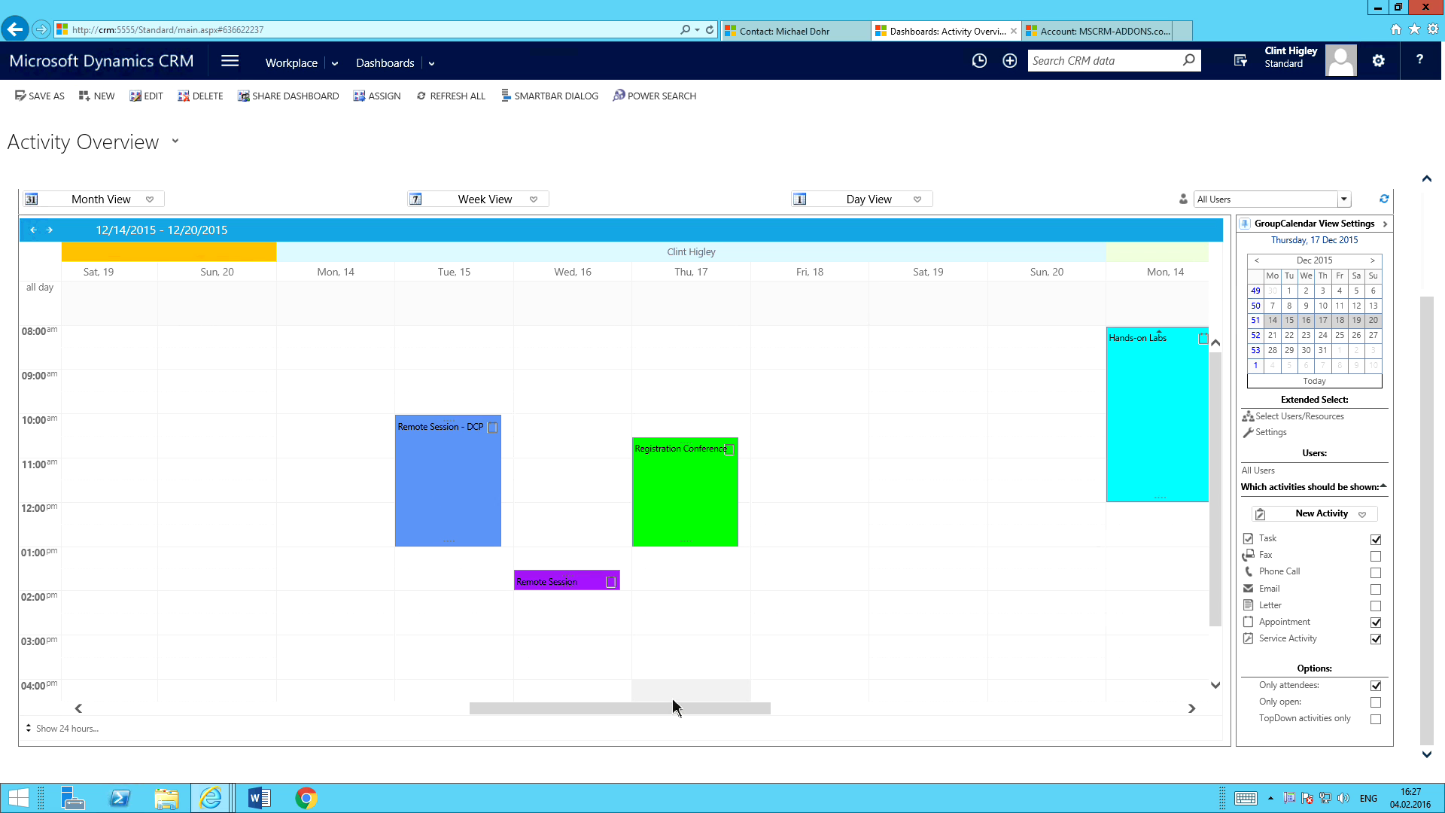
pyautogui.moveTo(671, 706); pyautogui.dragTo(627, 709)
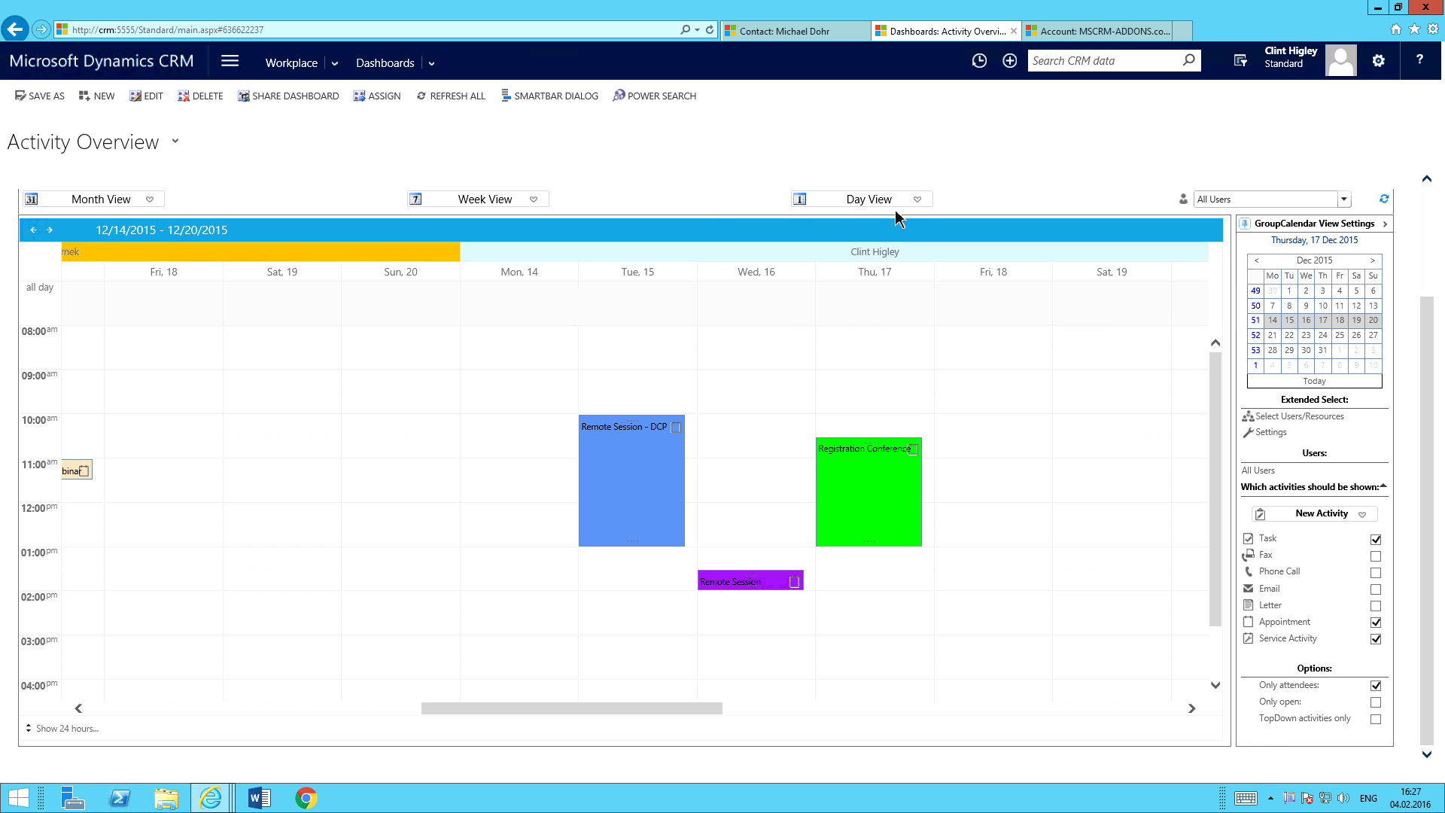
# - In the TopDown day view, reassign Registration Conference to the second user and GroupCalendar Webinar to the signed-in user, keeping their times
pyautogui.click(916, 201)
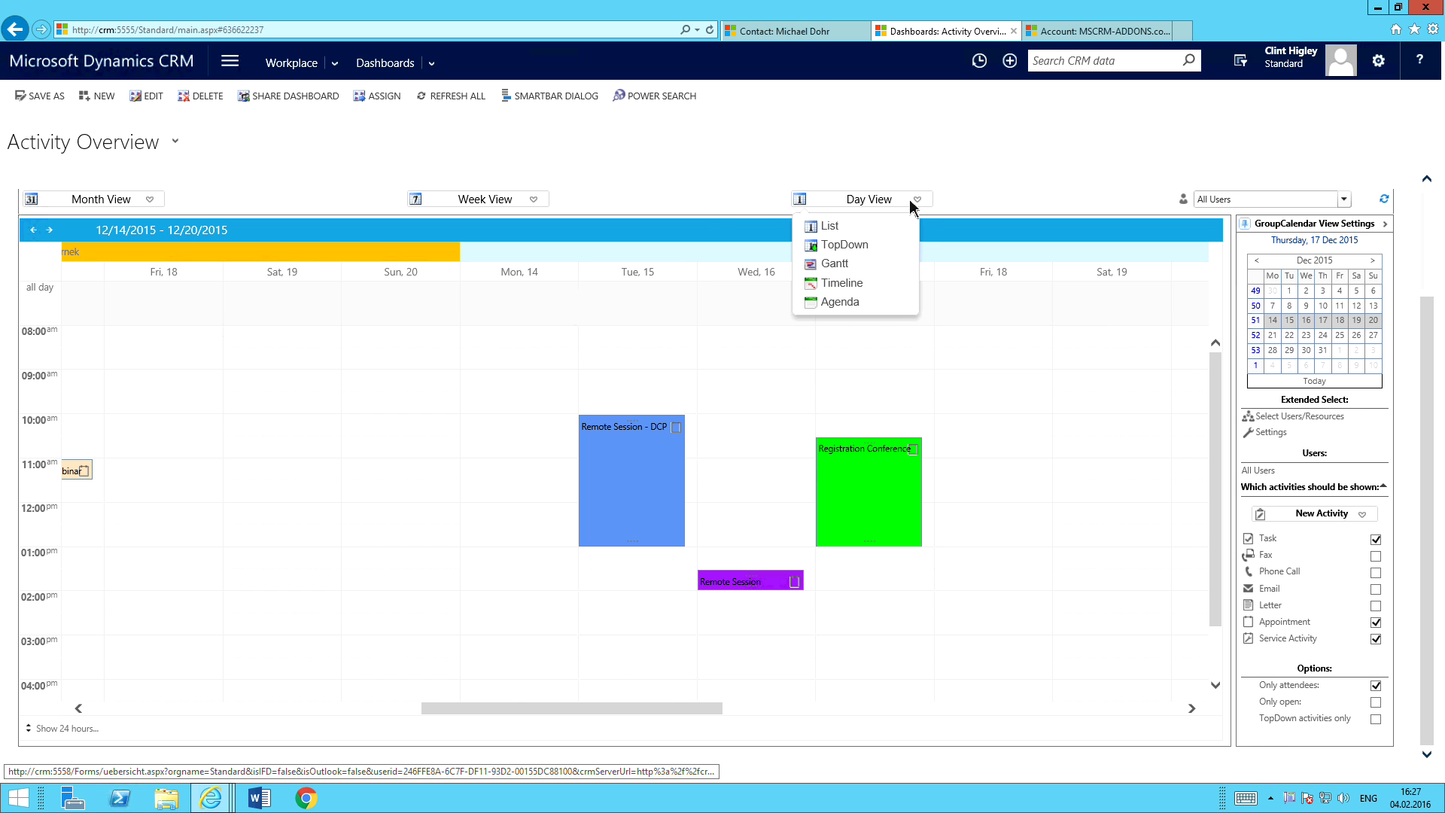
pyautogui.click(861, 249)
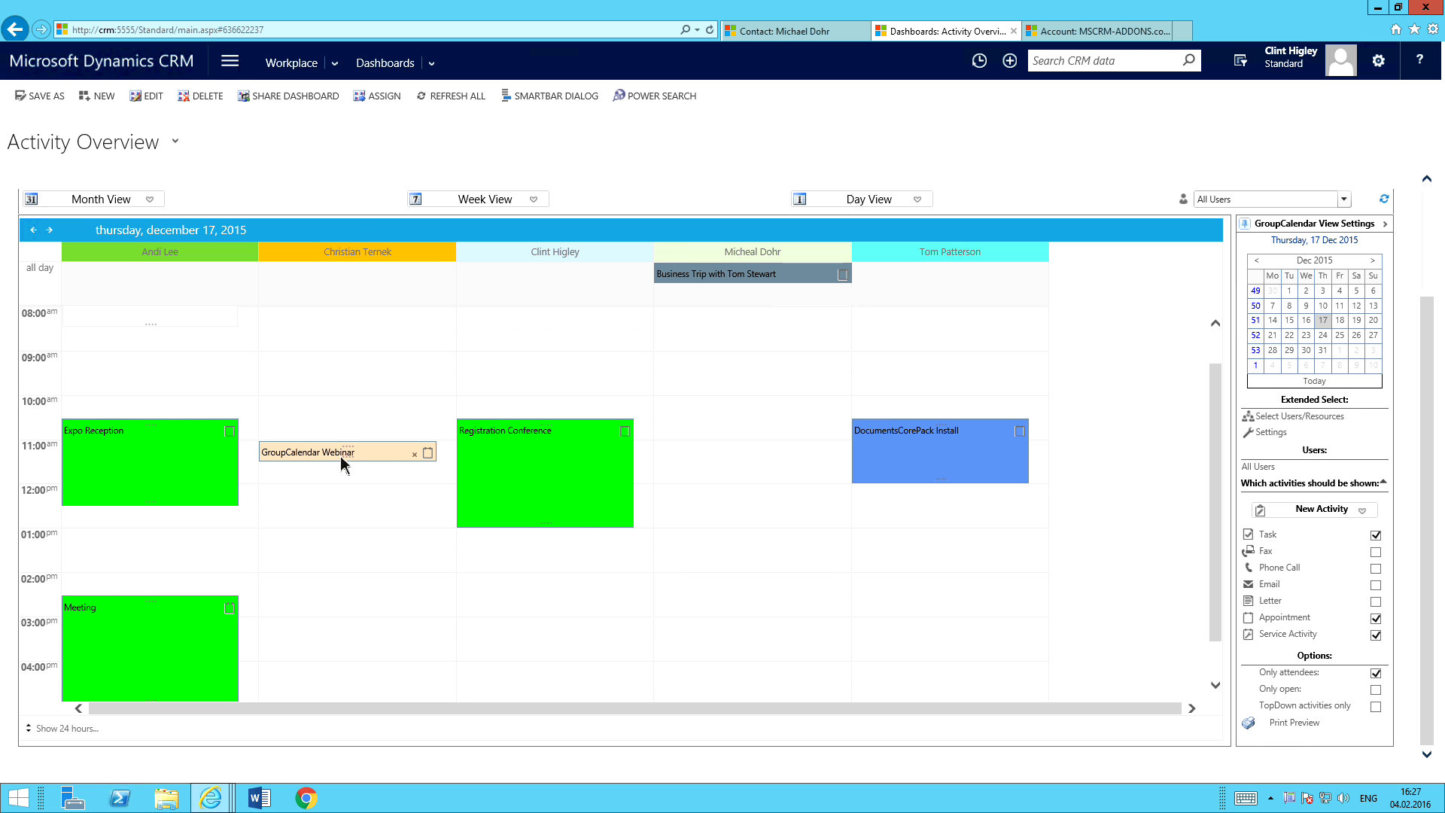
pyautogui.moveTo(321, 461)
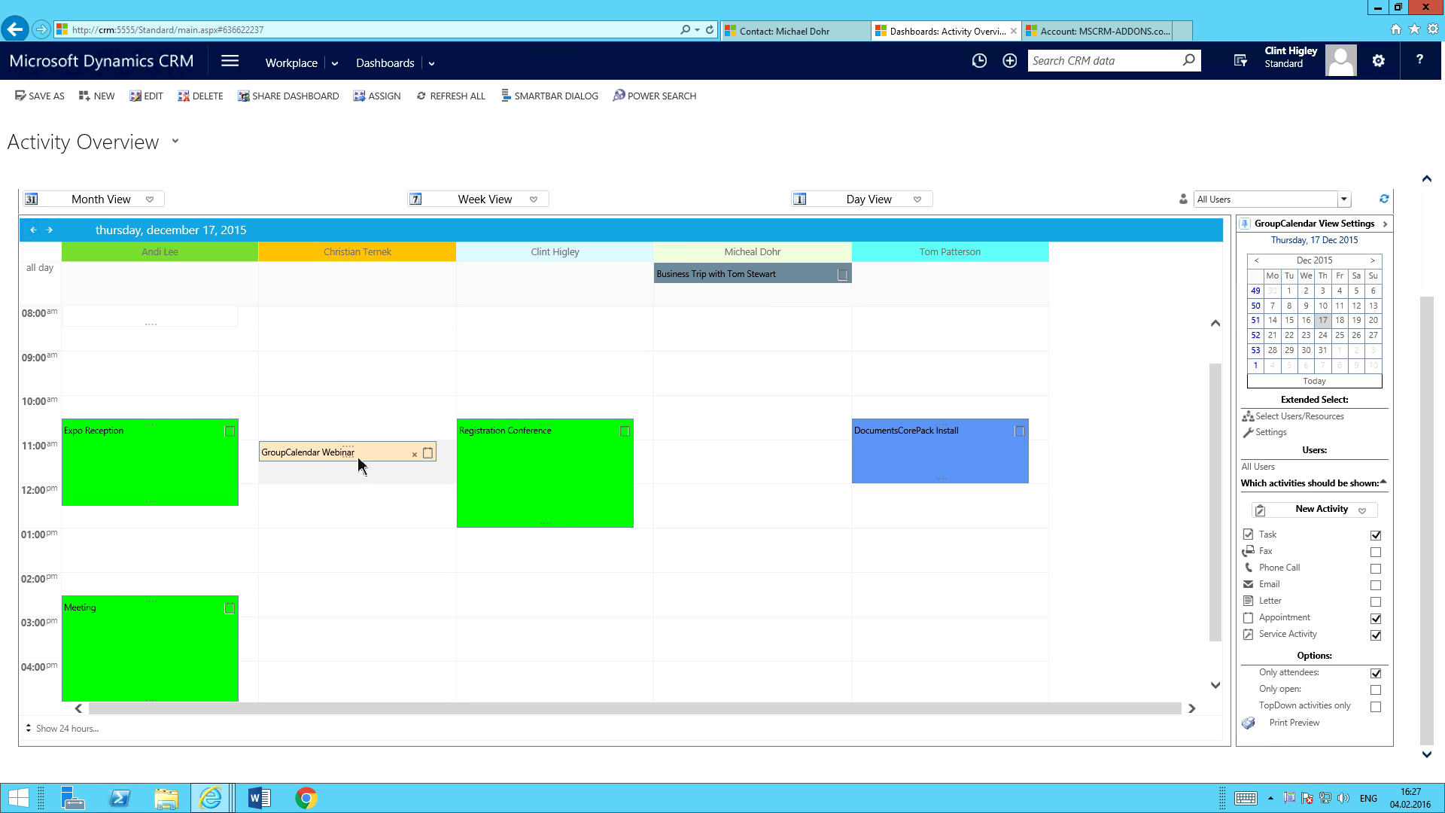
pyautogui.moveTo(561, 472); pyautogui.dragTo(423, 457)
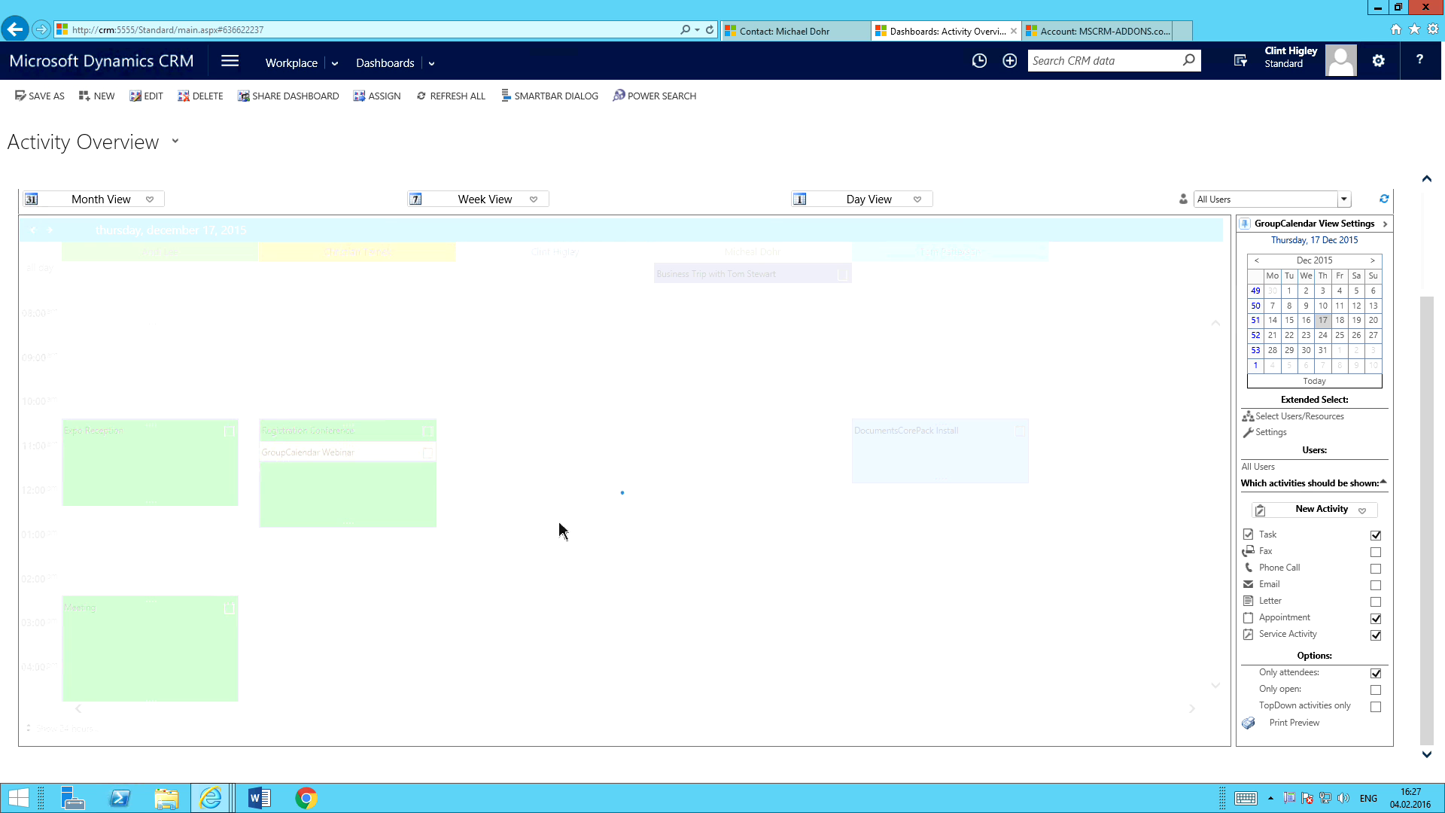
pyautogui.moveTo(381, 451); pyautogui.dragTo(499, 460)
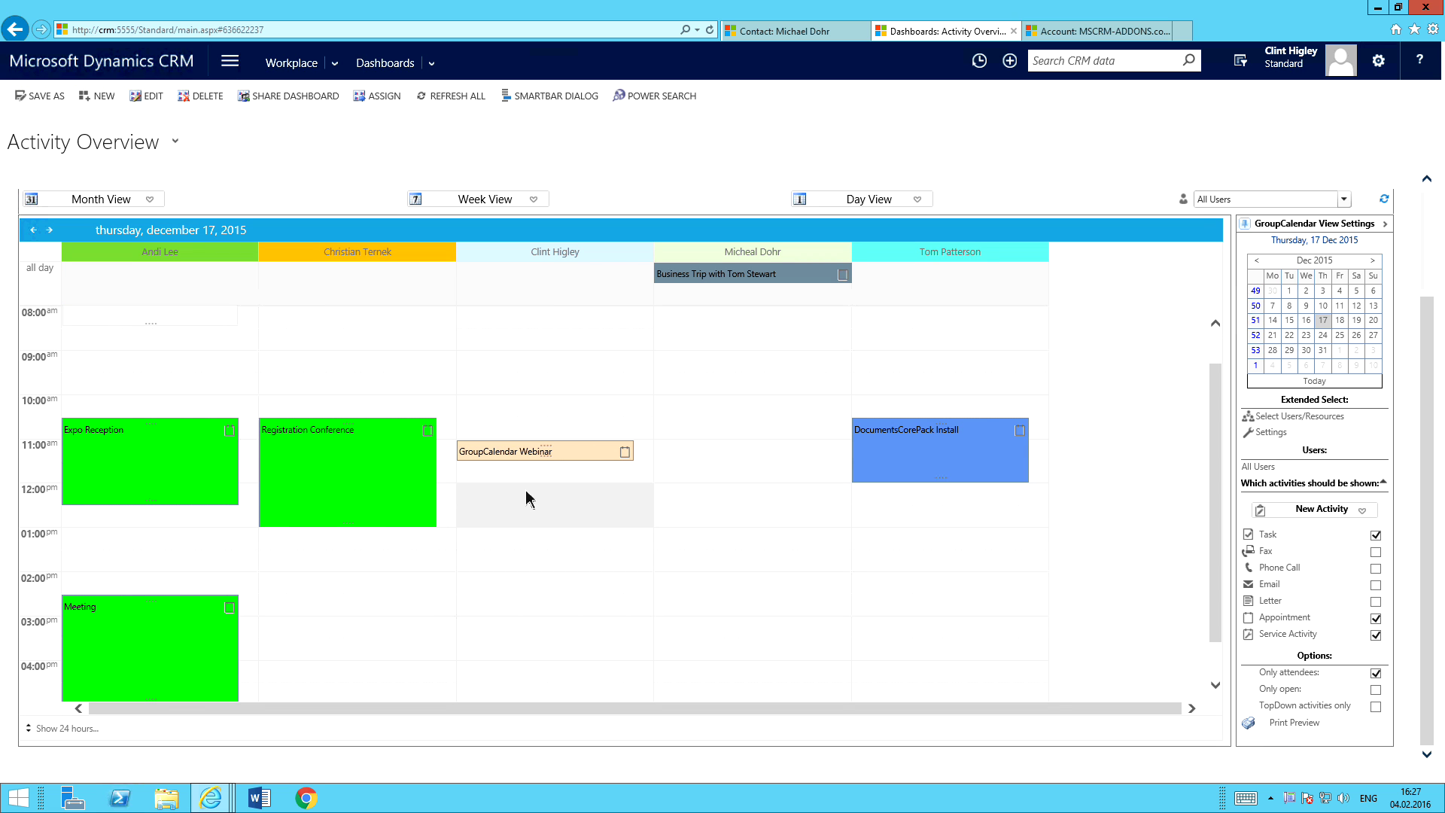
# - Show the new-activity options for the 12:00 pm to 1:00 pm slot in the signed-in user's column, and dismiss them
pyautogui.moveTo(530, 494); pyautogui.dragTo(531, 531)
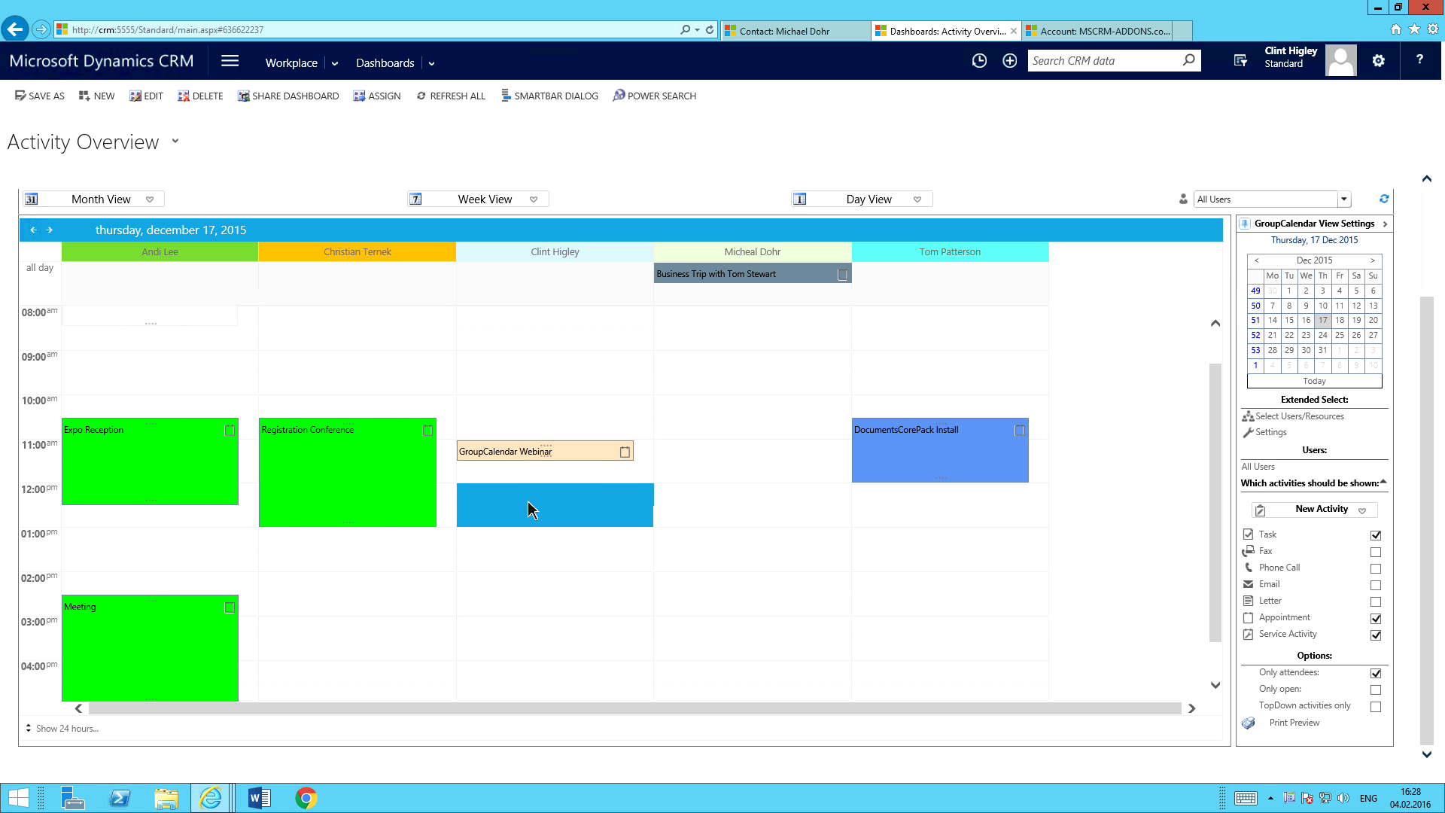
pyautogui.rightClick(527, 502)
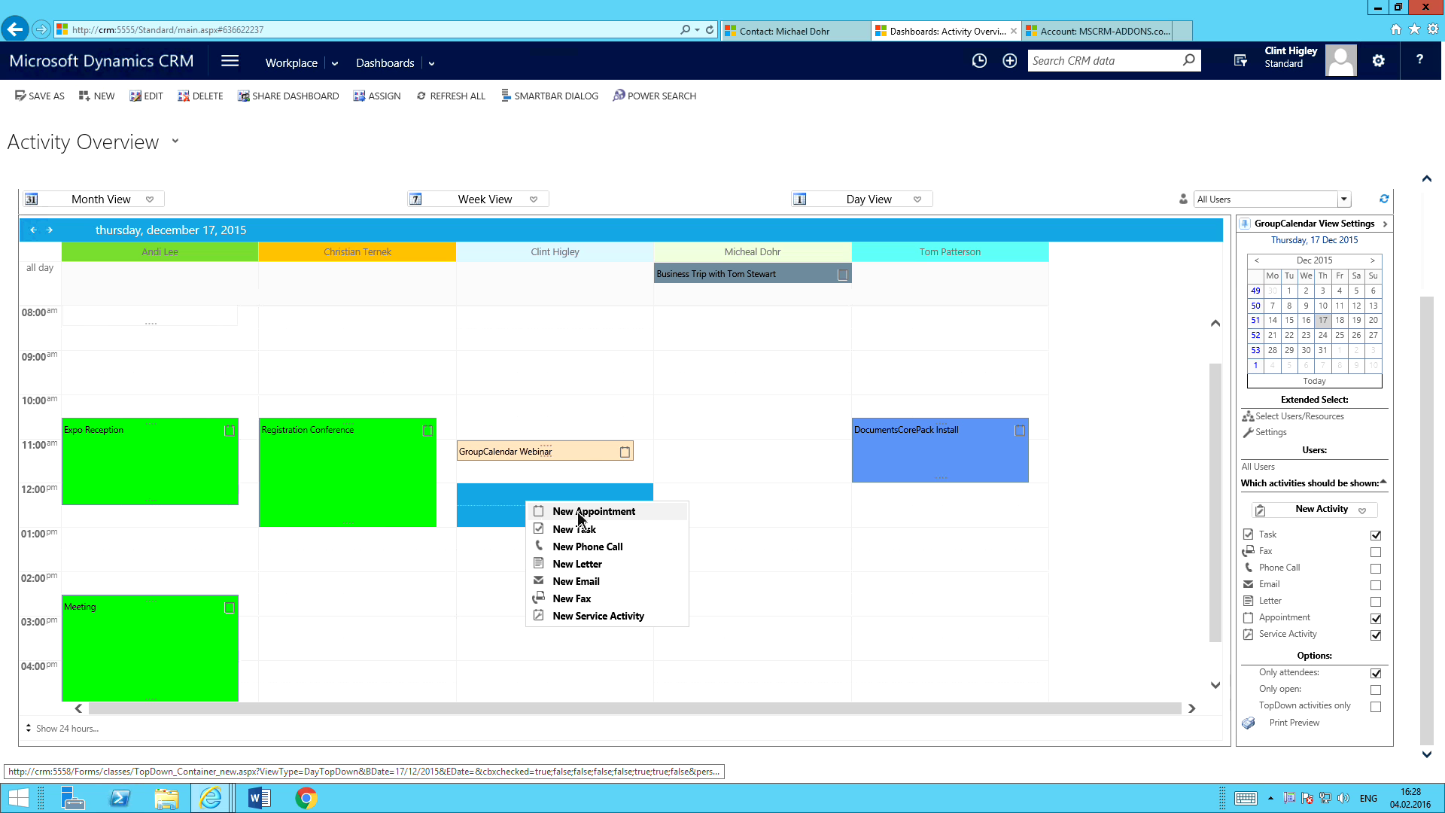
pyautogui.click(516, 480)
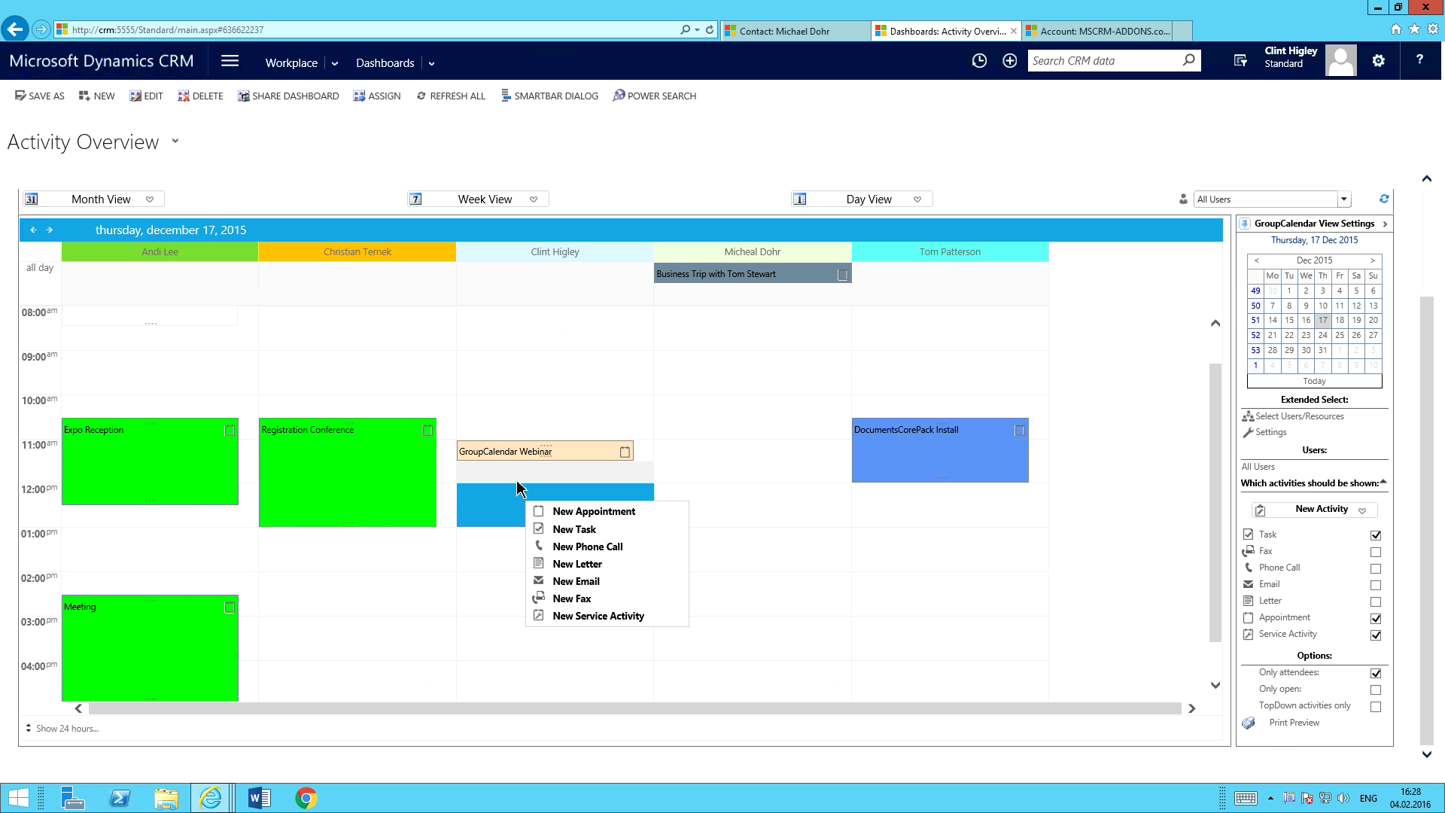
pyautogui.click(506, 499)
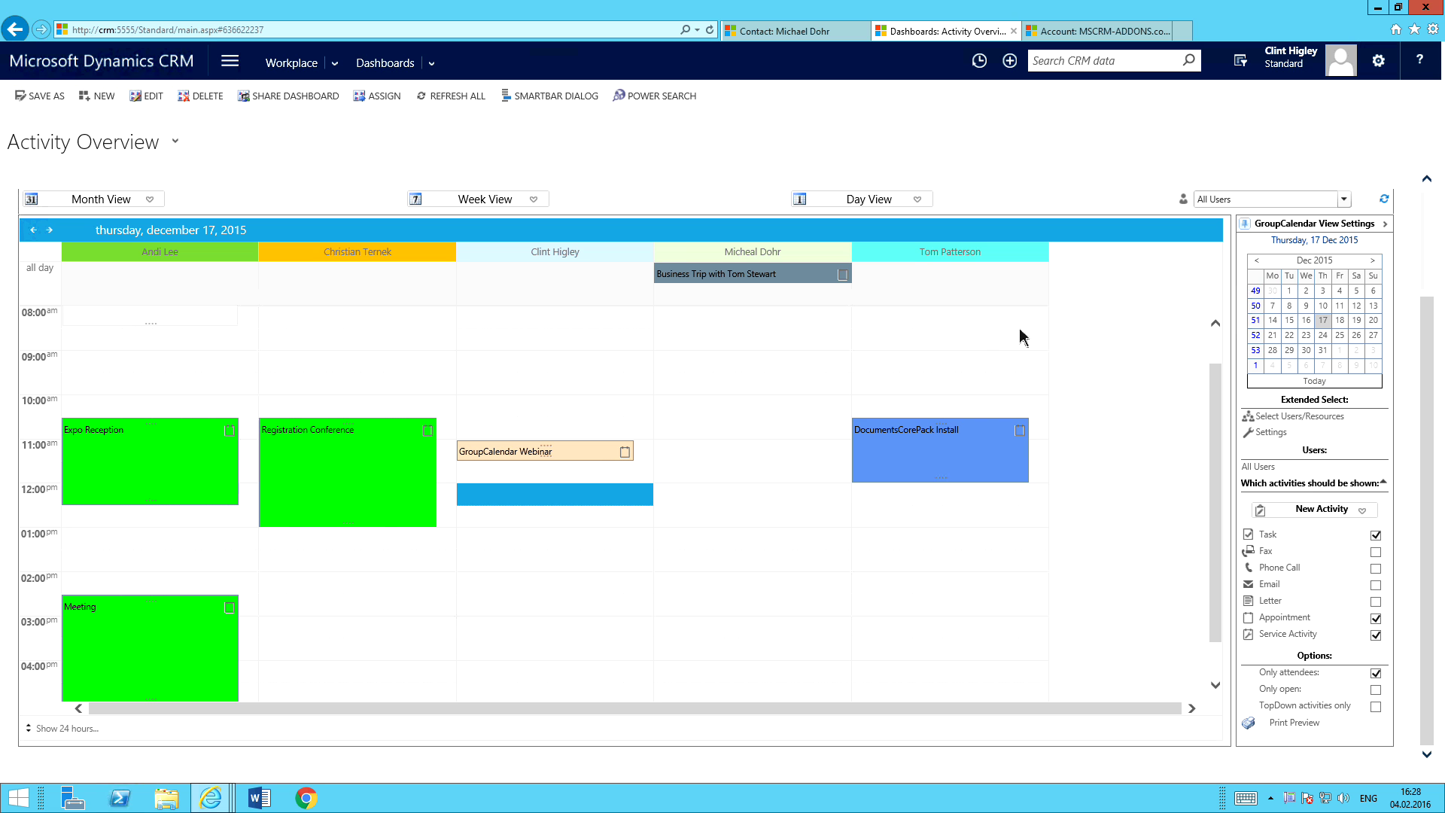
# - Limit the group calendar to the signed-in user and show that user's schedule in the TopDown week view
pyautogui.click(1344, 200)
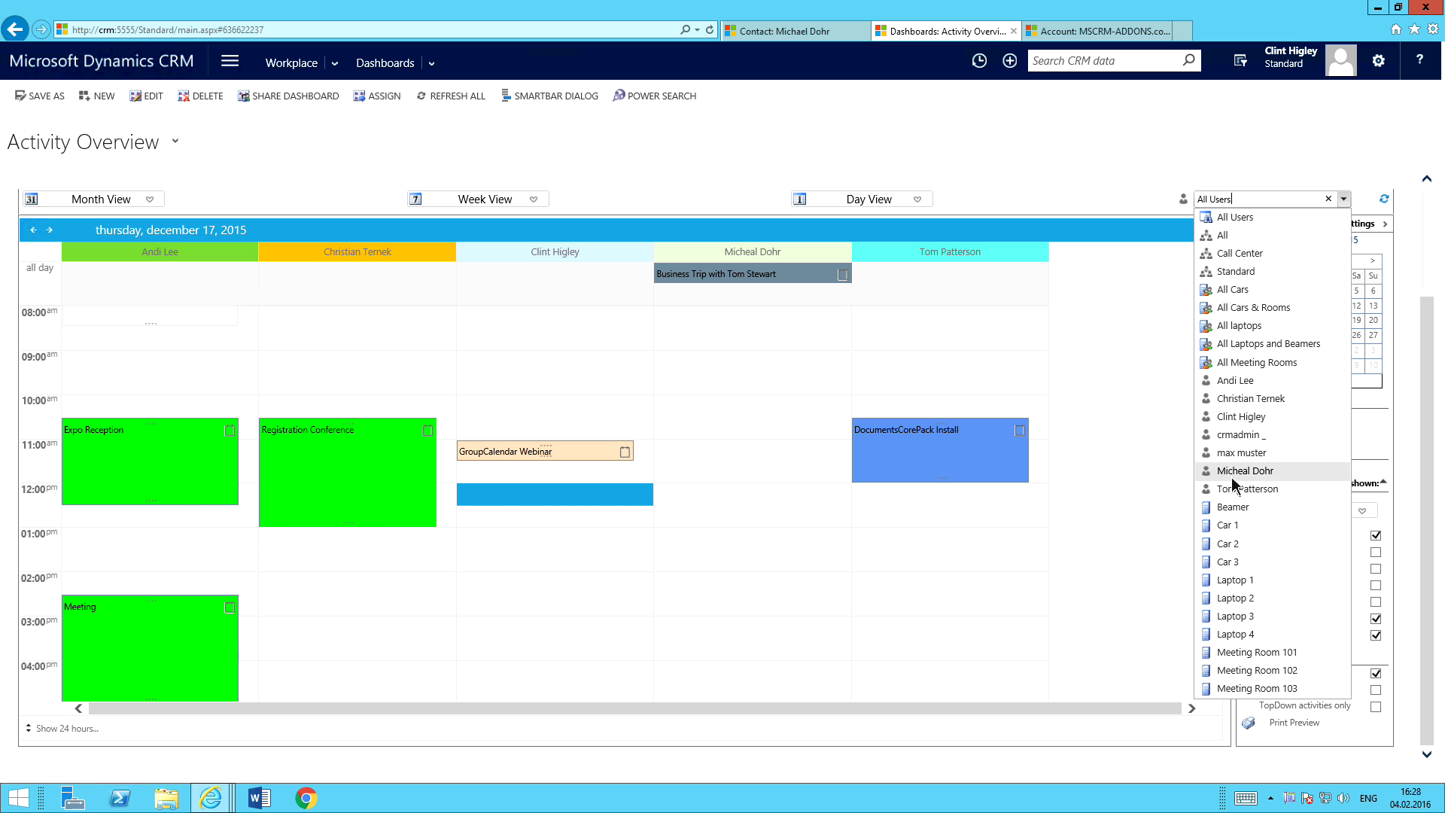
pyautogui.click(1243, 418)
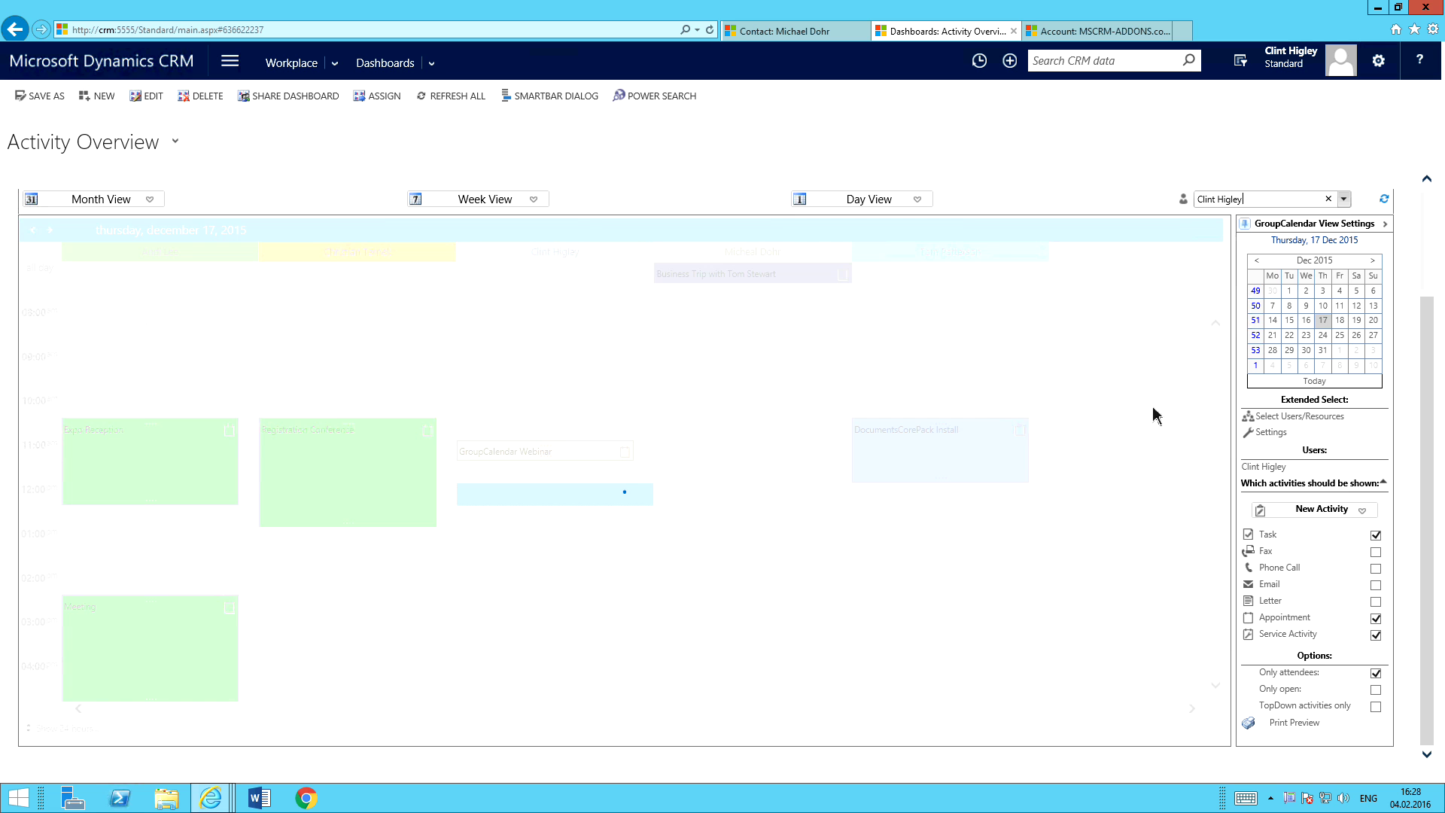
pyautogui.click(533, 199)
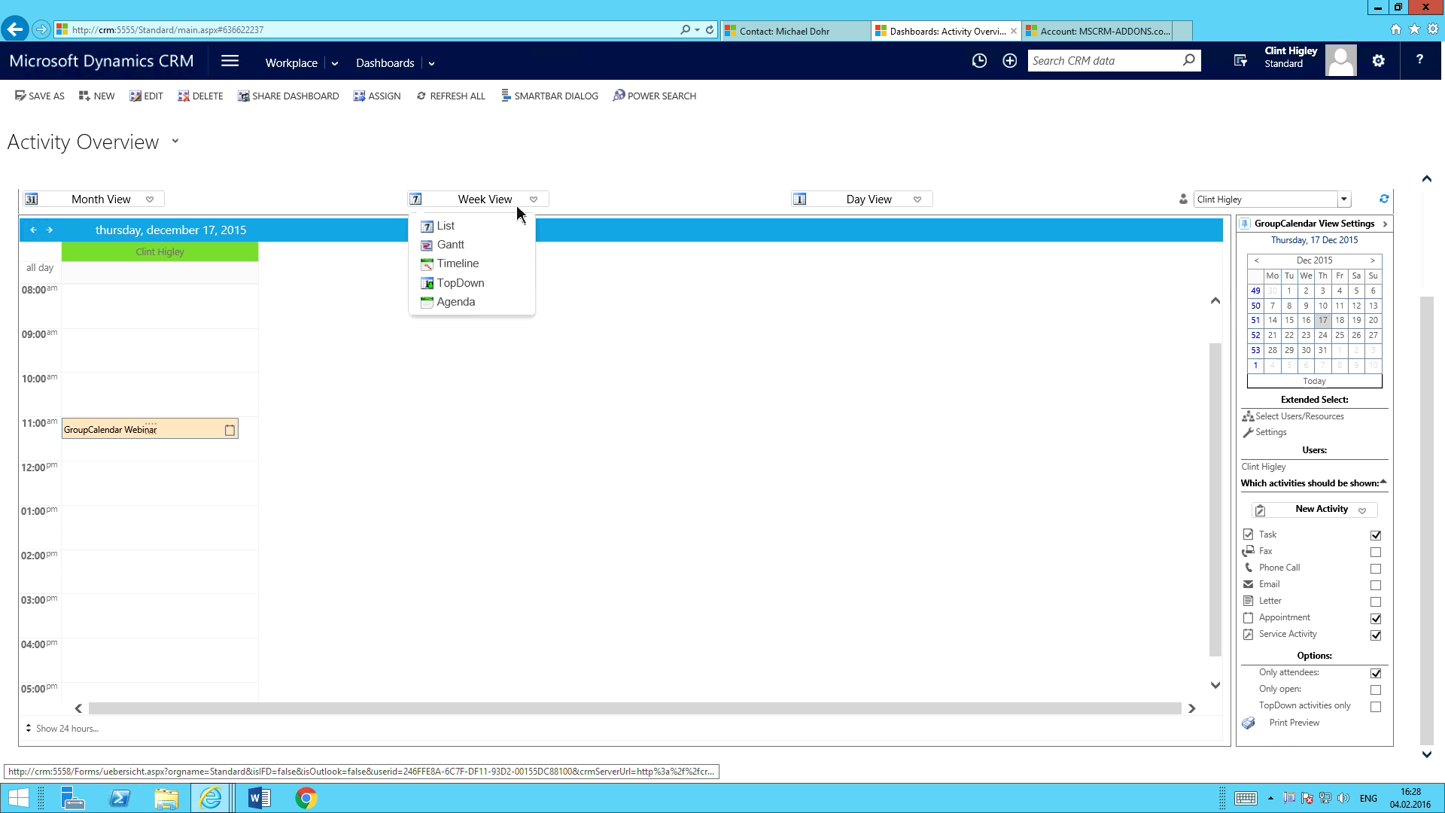
pyautogui.click(460, 283)
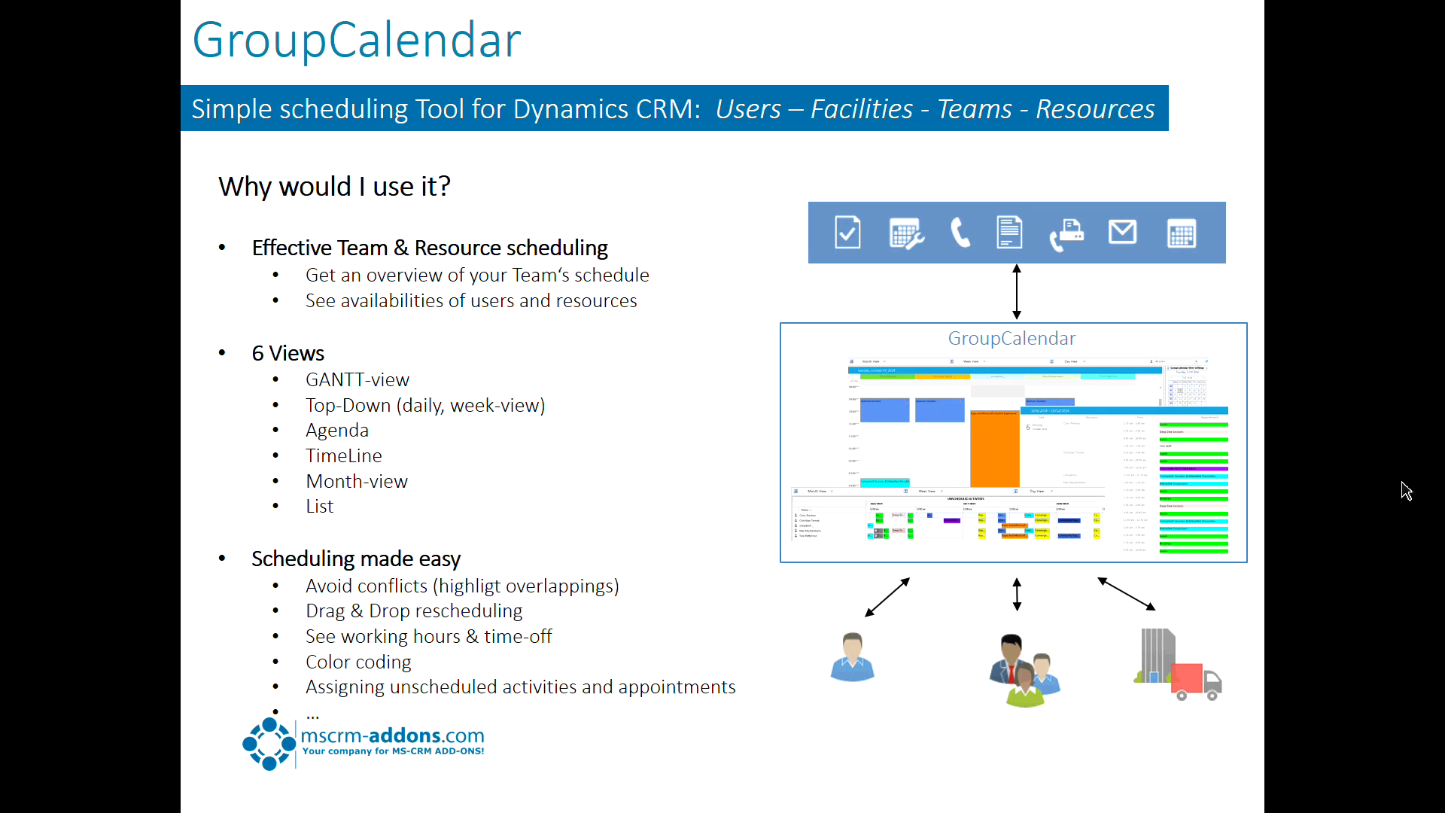
pyautogui.press('Right')
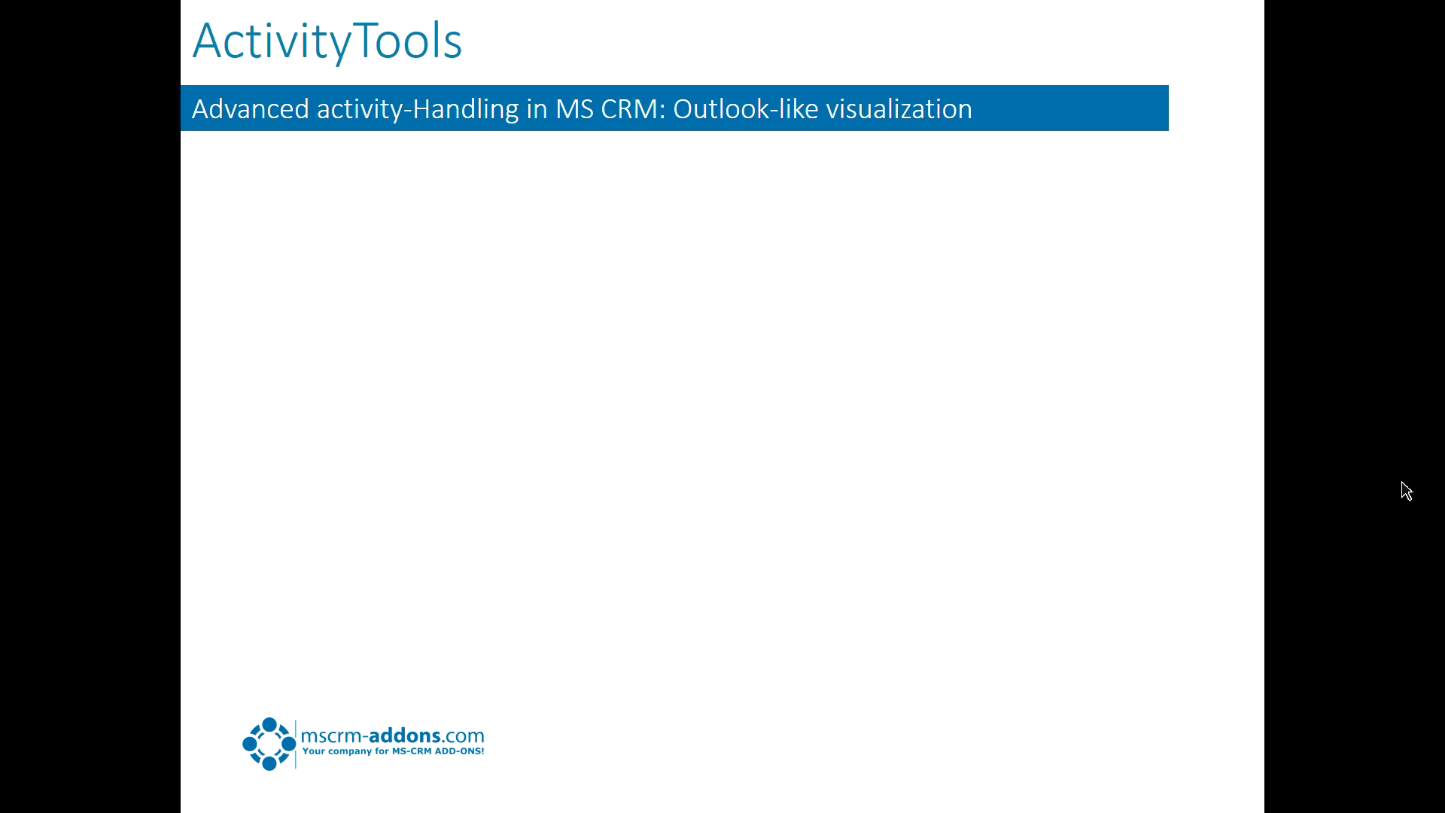